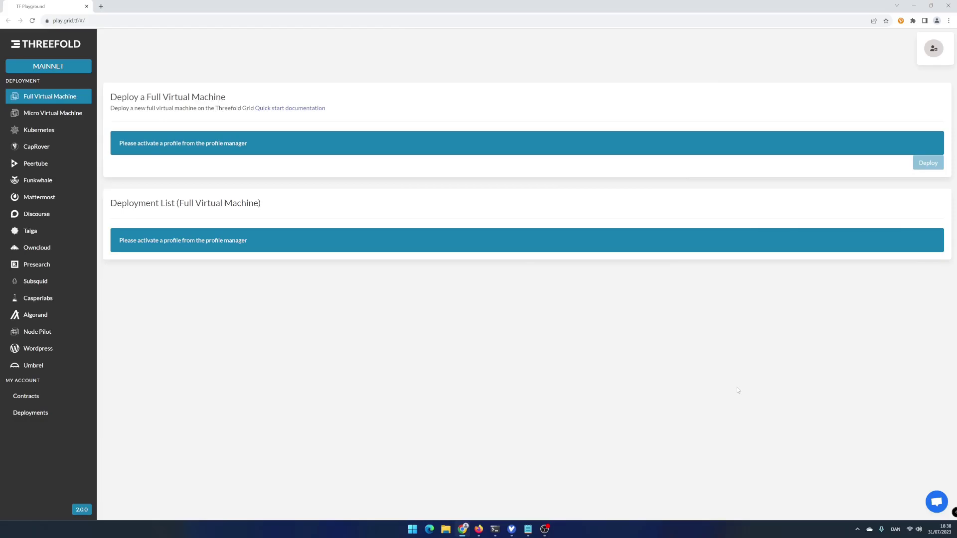
Step: Activate the Playground profile by pasting the account mnemonics into the profile manager
click(934, 49)
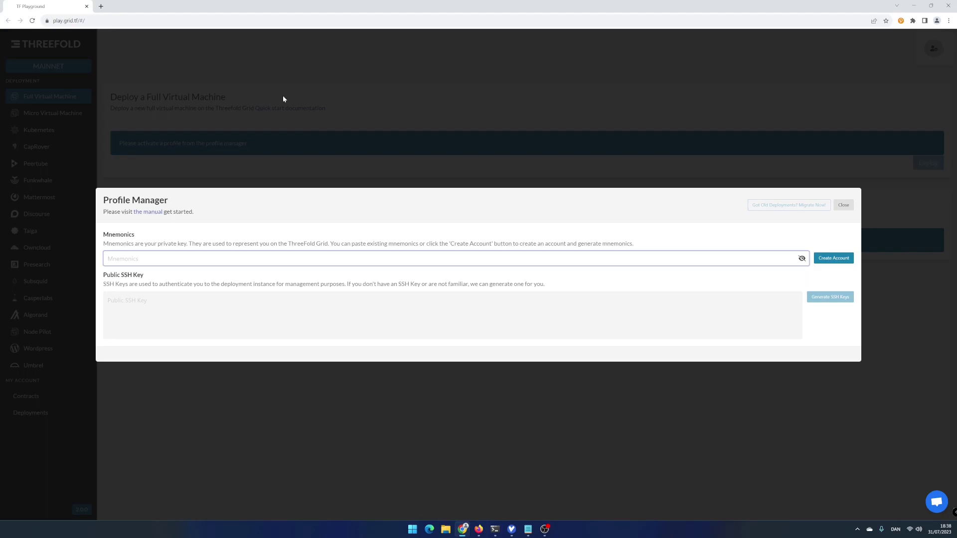
key(ctrl+v)
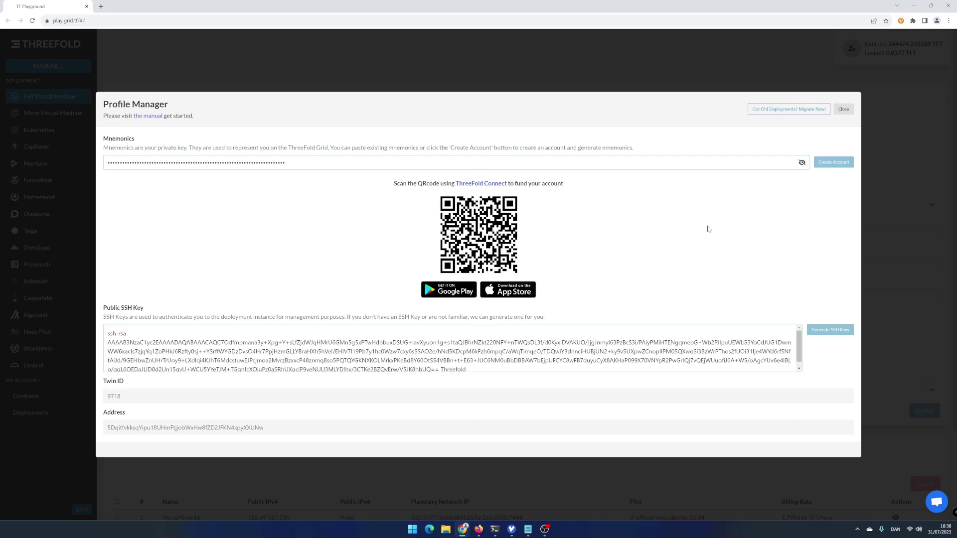
click(845, 111)
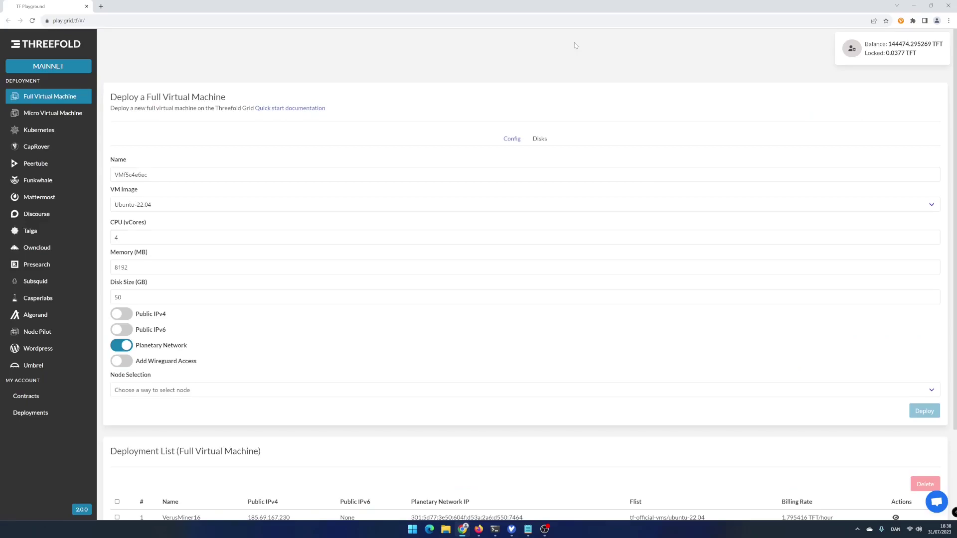
Step: Rename the machine to VerusNode, set CPU to 16 vCores, and switch on Public IPv4
drag(148, 174, 108, 173)
text(VerusNode)
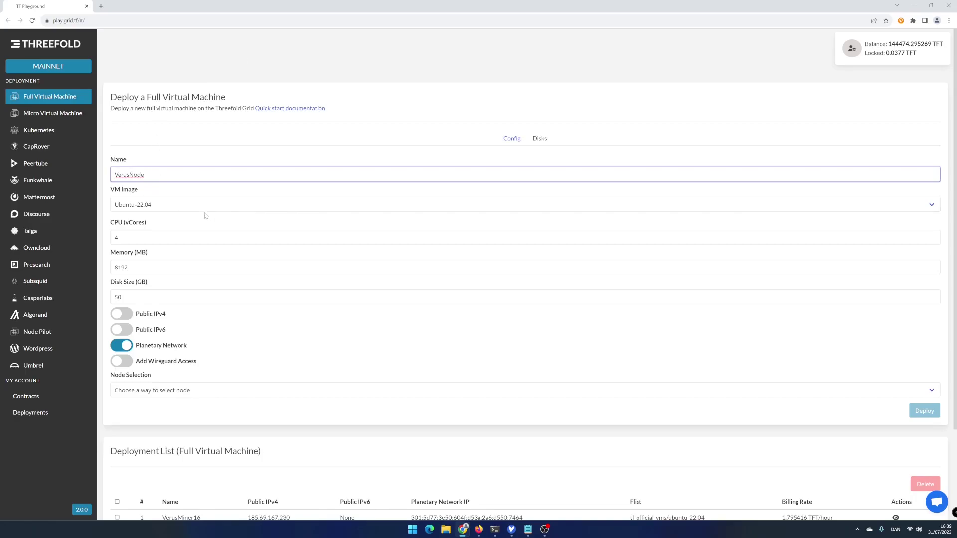
key(Tab)
key(Tab)
key(ctrl+a)
text(16)
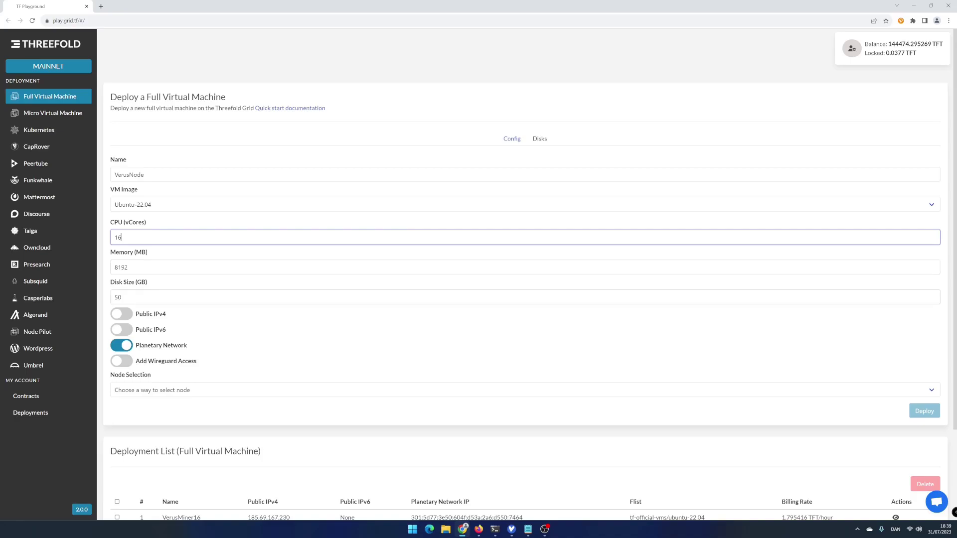
click(120, 314)
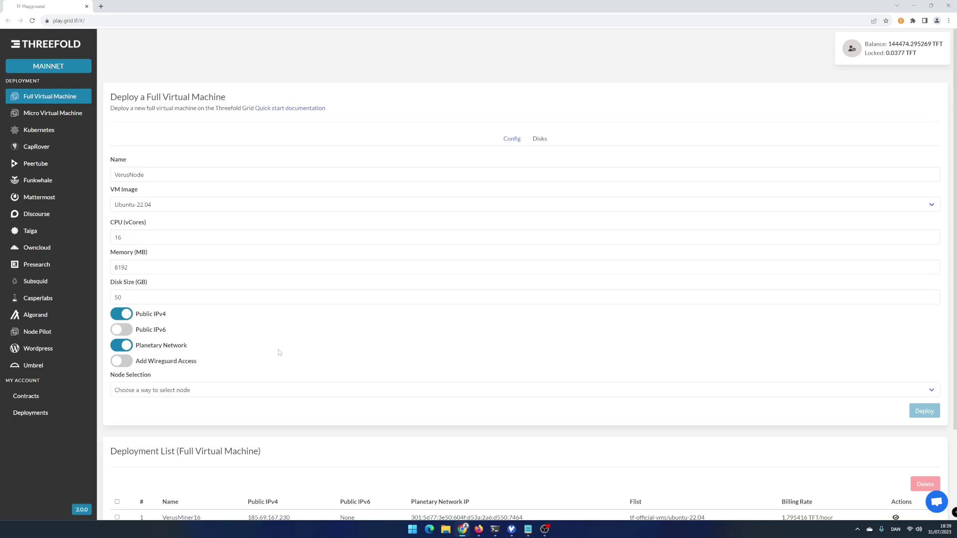
Step: Filter nodes by capacity to Belgium and select suggested node 3162
click(224, 393)
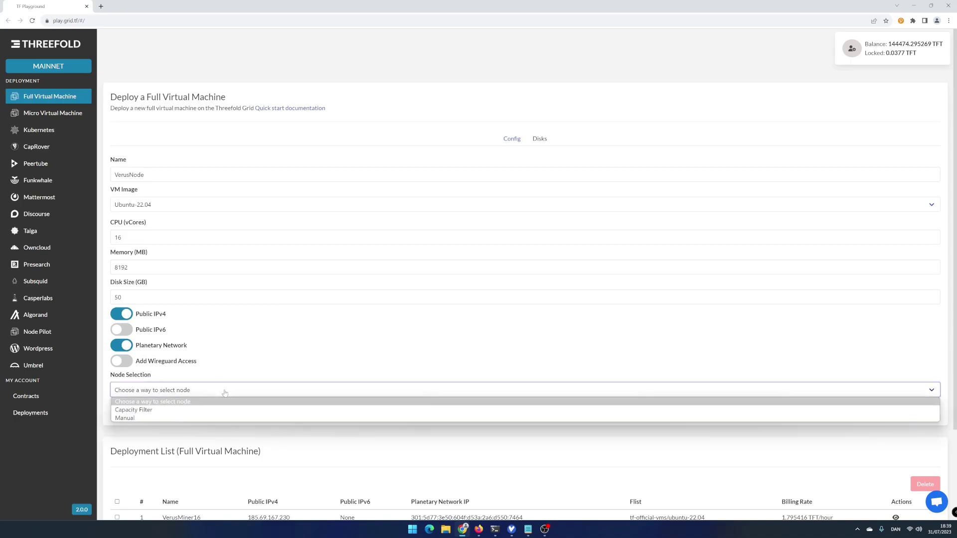
click(150, 410)
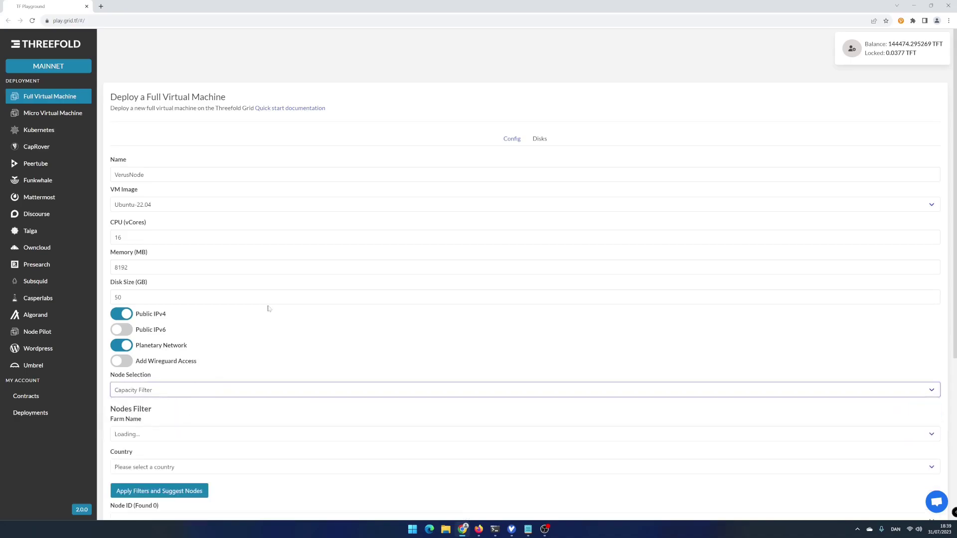
scroll(162, 394, down, 1)
click(161, 394)
scroll(155, 349, down, 1)
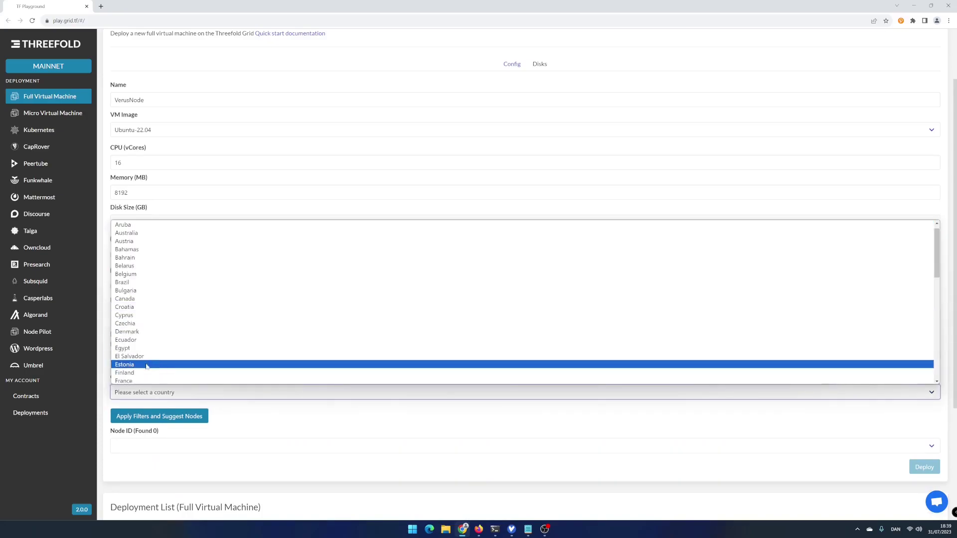
click(159, 274)
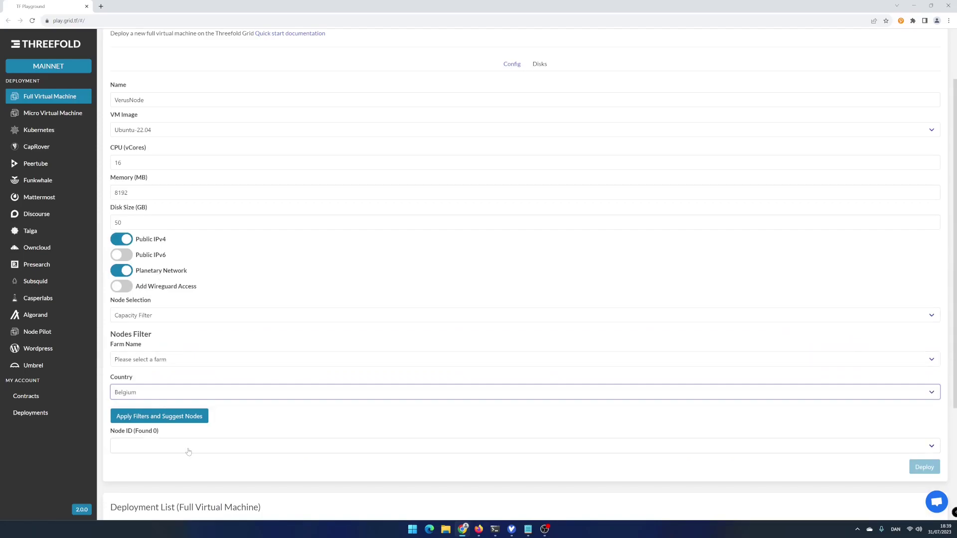
click(202, 418)
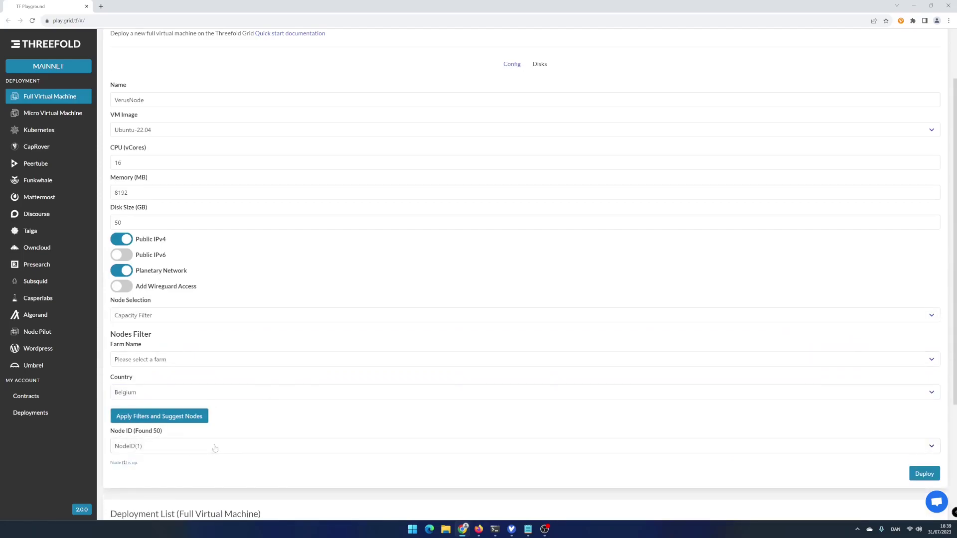
click(214, 447)
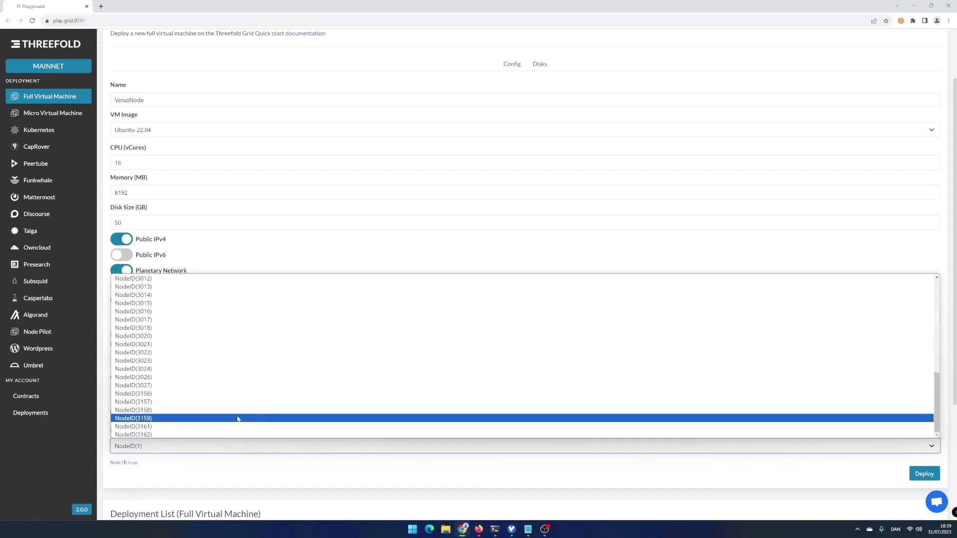
click(224, 434)
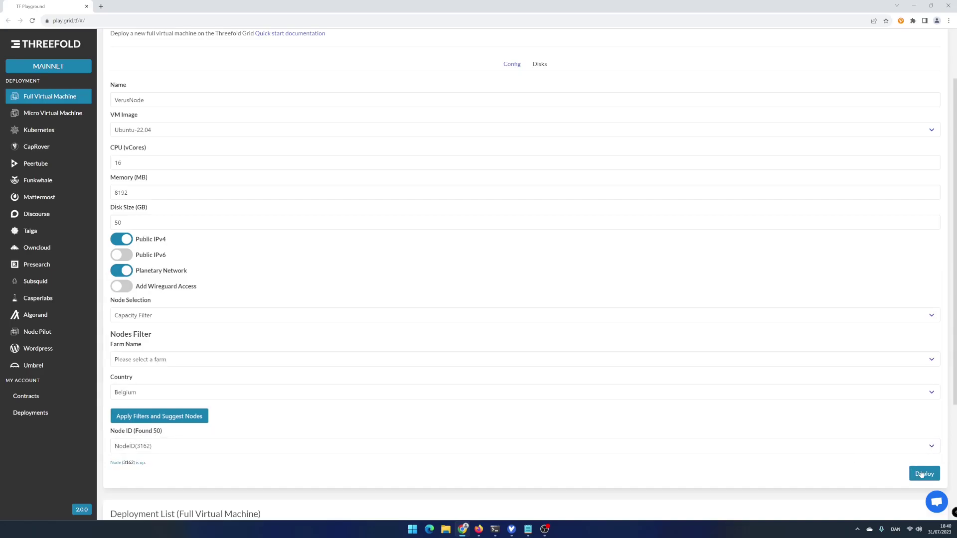
Step: Deploy VerusNode and copy its public IPv4 address 185.69.167.210
click(922, 474)
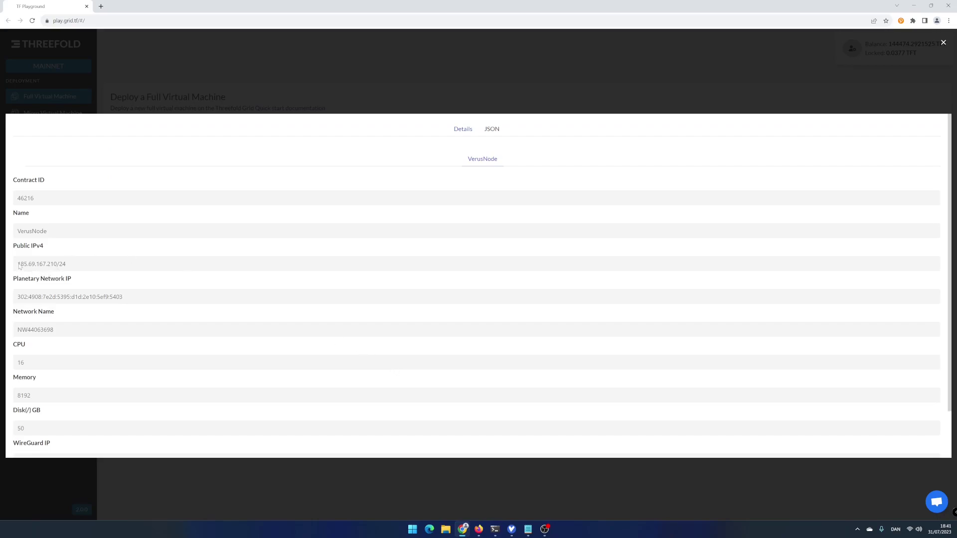
drag(19, 266, 58, 268)
click(943, 42)
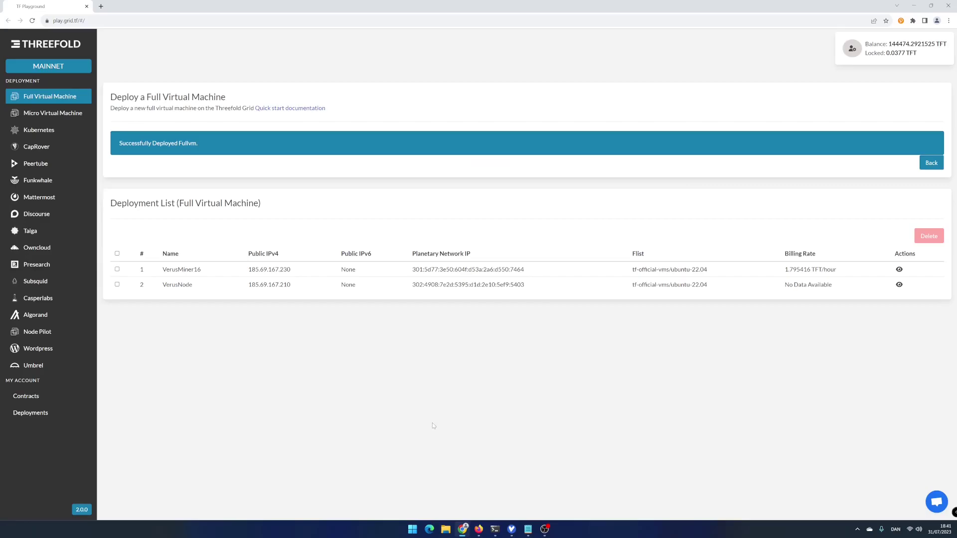
Step: SSH as root into 185.69.167.210, accept the host key, and list the server's files
click(495, 529)
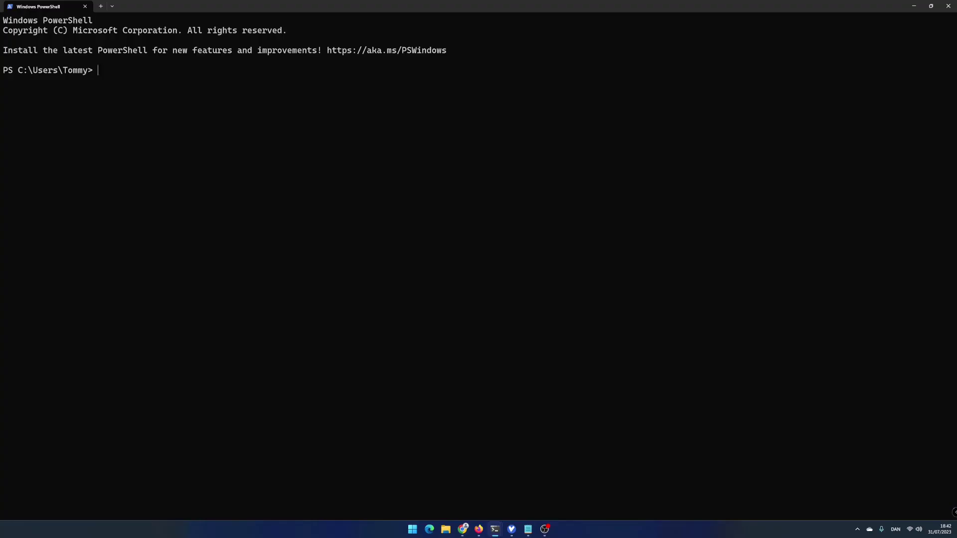
text(ssh)
text( root)
text(@185.69.167.210)
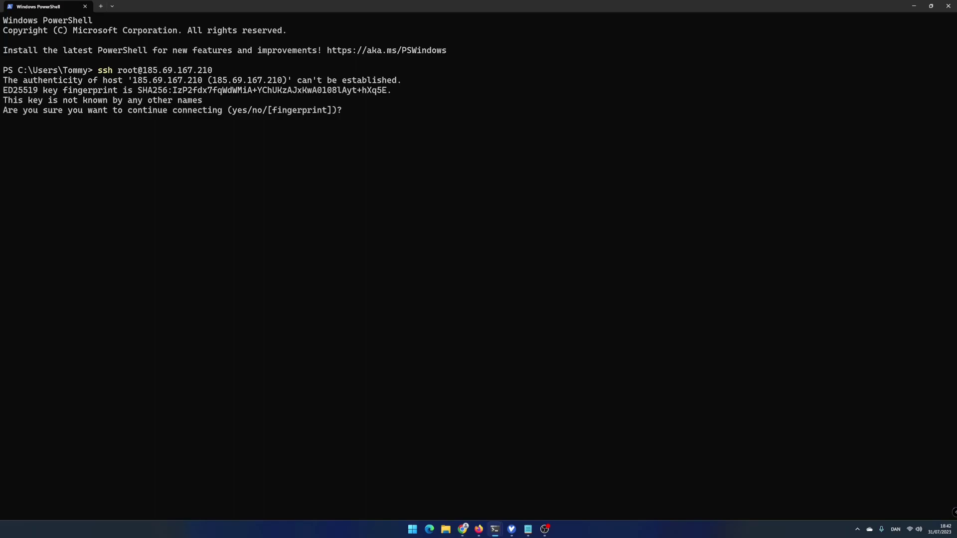
text(yes)
key(Return)
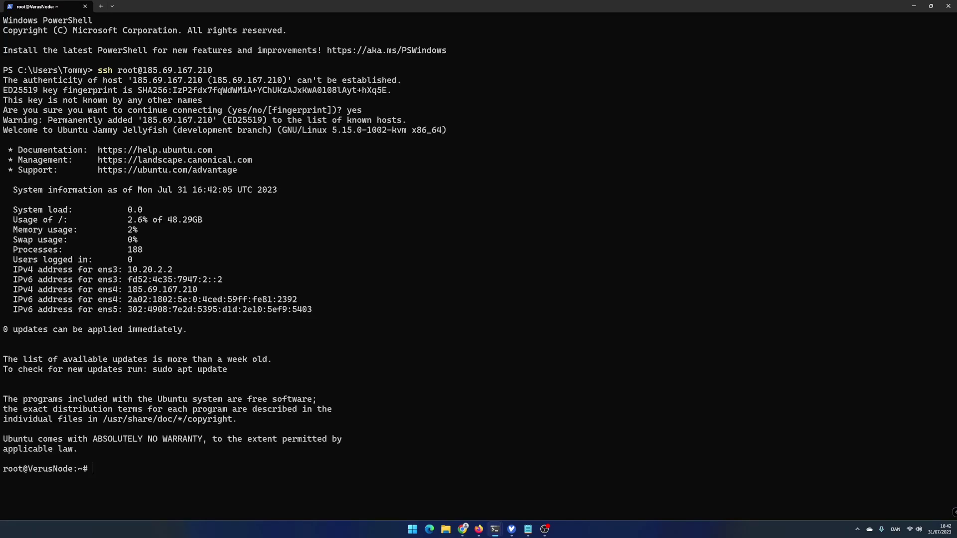
text(ls)
key(Return)
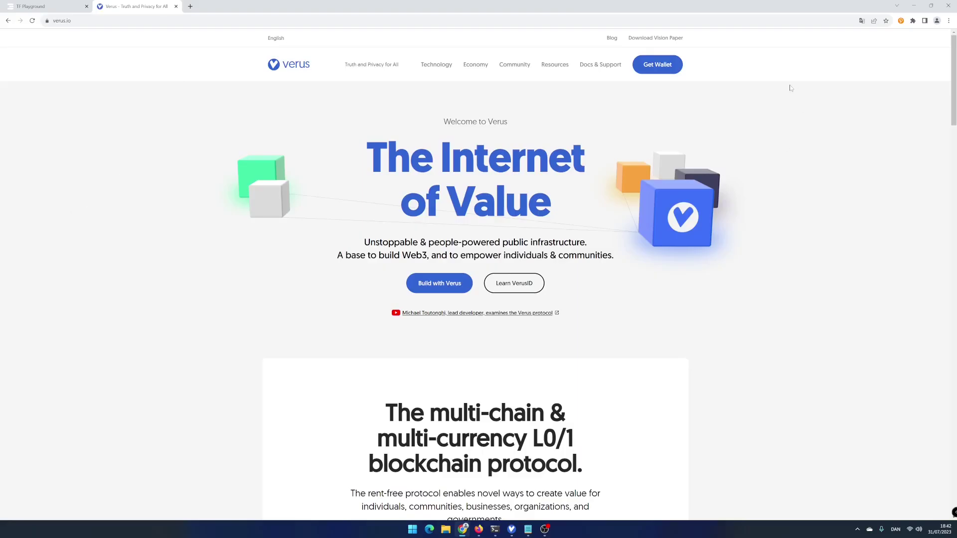
Step: Copy the Linux CLI download link from the Verus Get Wallet page's CLI Download menu
click(675, 66)
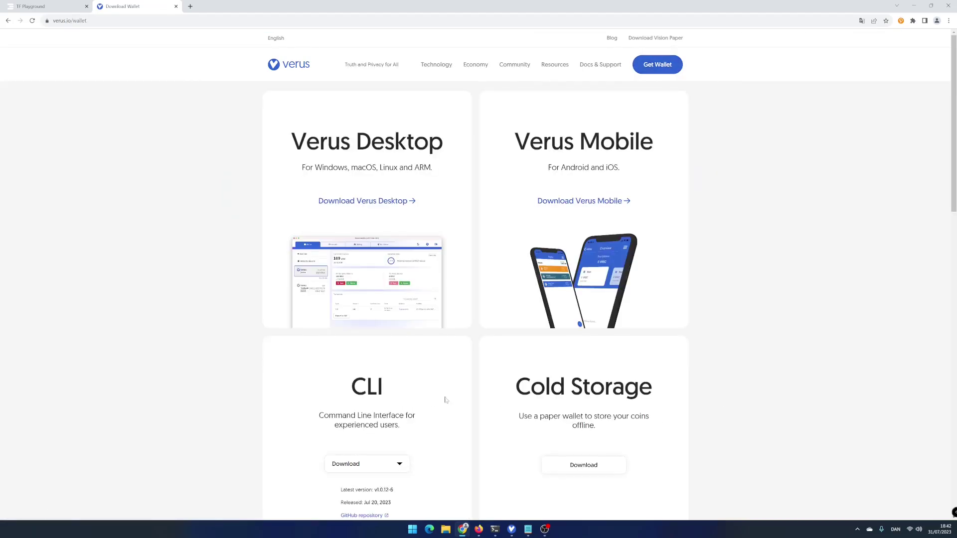
scroll(438, 395, down, 2)
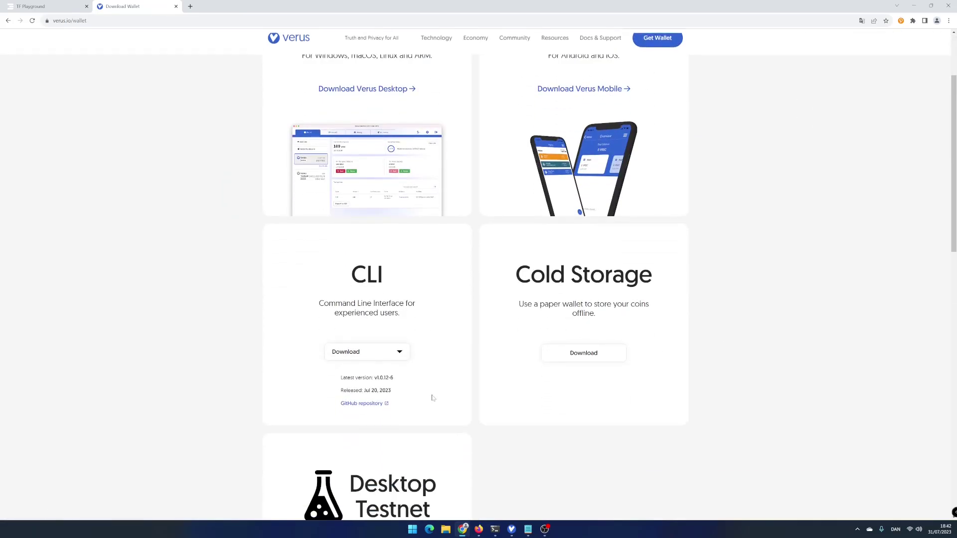
click(399, 353)
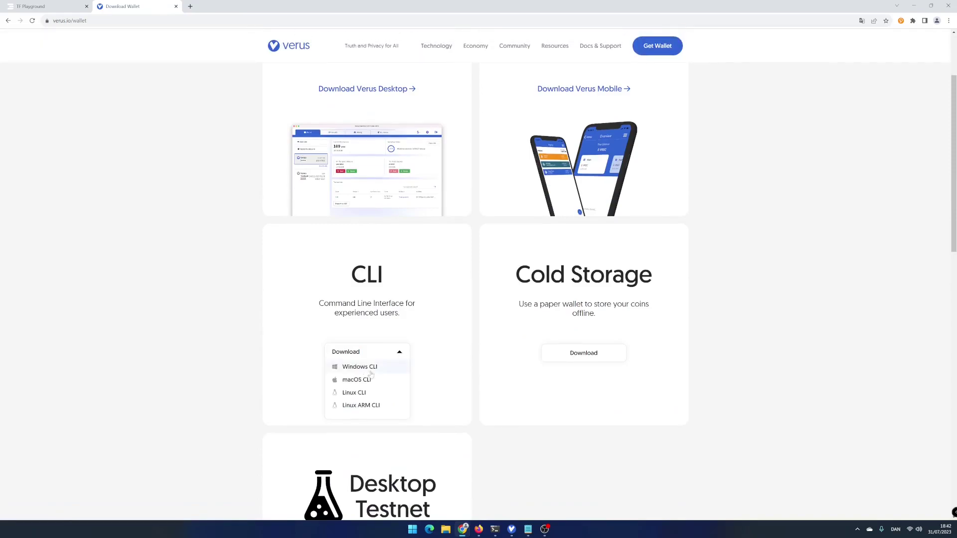
right_click(357, 397)
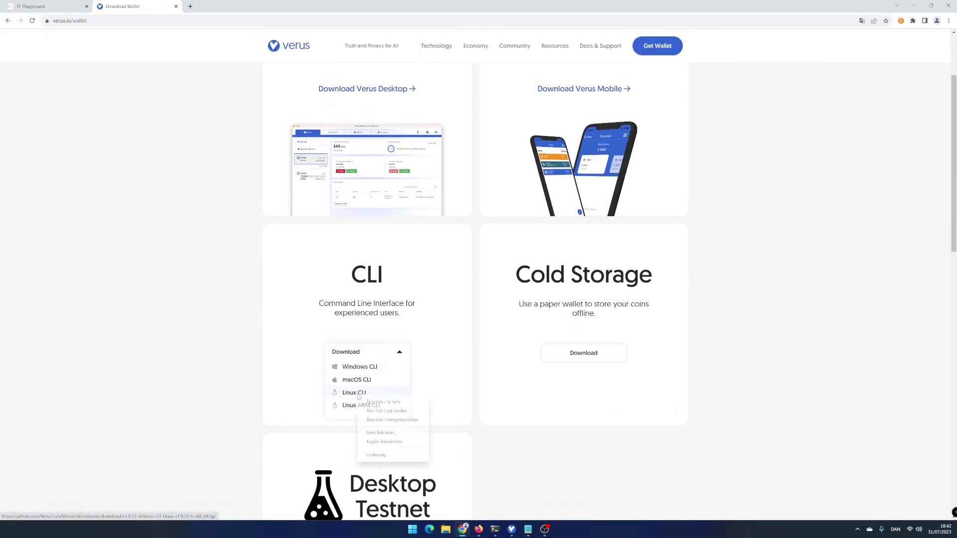
click(388, 442)
Step: Download the Verus CLI Linux archive on the server with wget and the copied link
key(alt+Tab)
text(wget)
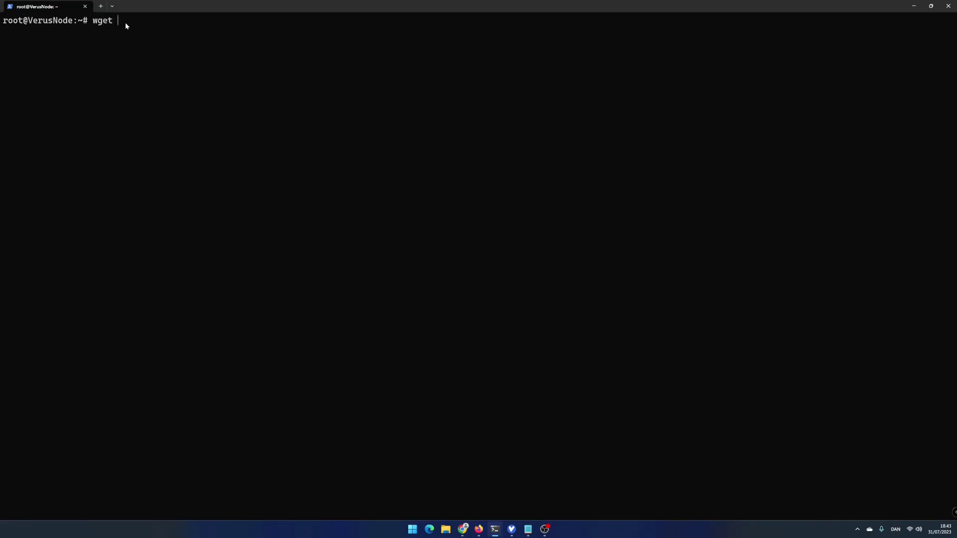
right_click(125, 25)
key(Return)
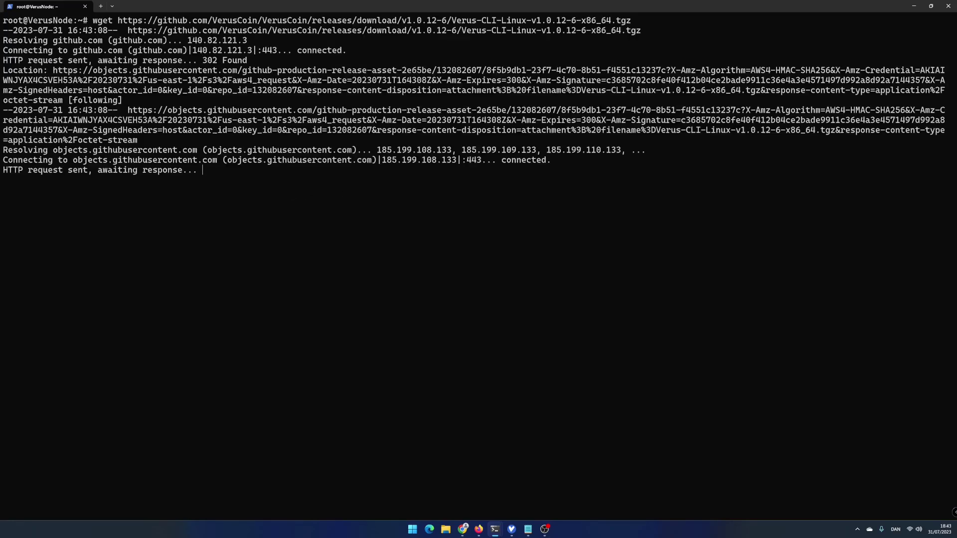
Step: Extract Verus-CLI-Linux-v1.0.12-6-x86_64.tgz with tar xvzf
key(ctrl+l)
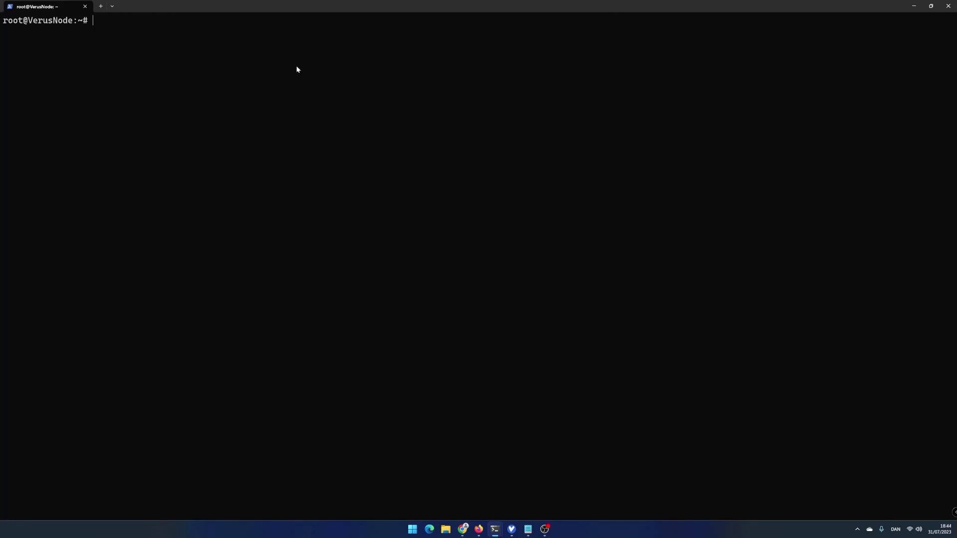
right_click(296, 67)
key(Right)
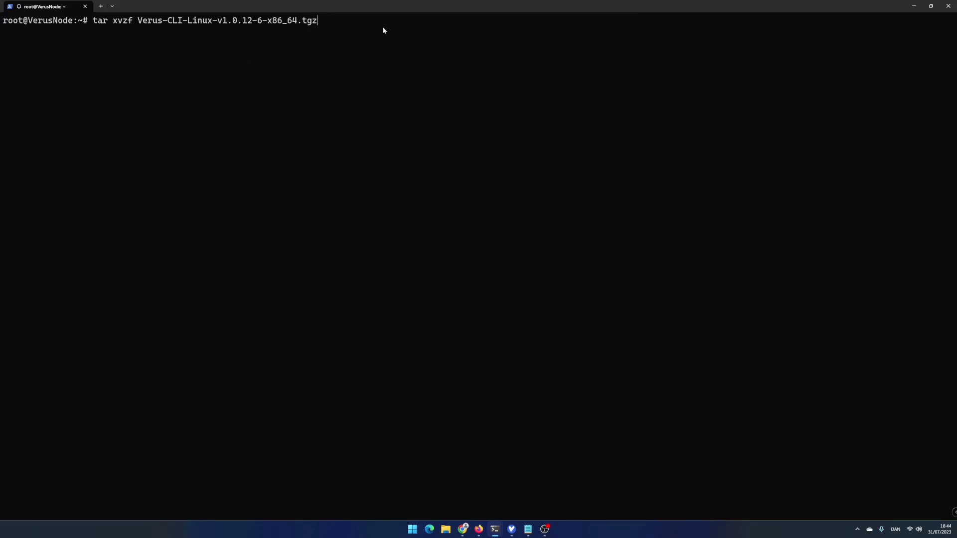
key(Return)
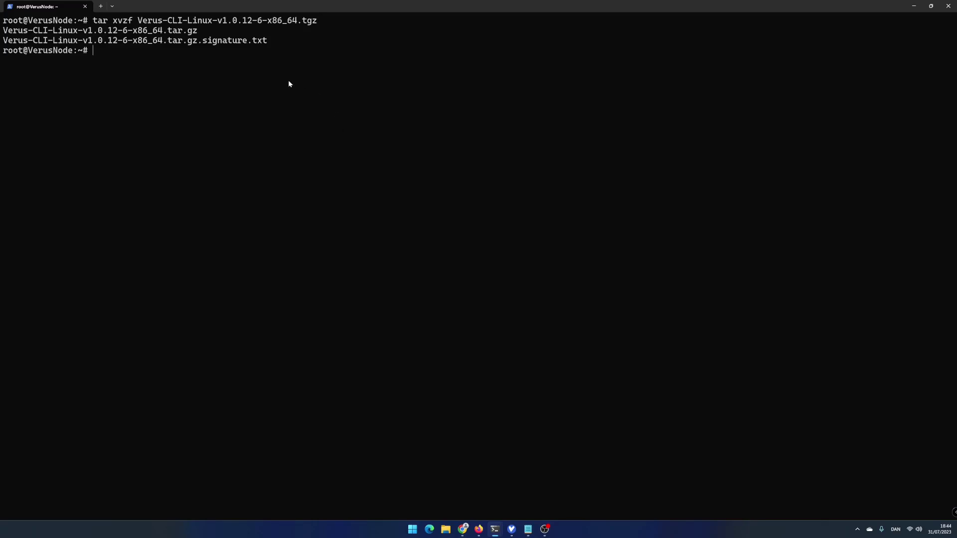
Step: Extract Verus-CLI-Linux-v1.0.12-6-x86_64.tar.gz with tar xvzf to produce verus-cli
right_click(309, 95)
key(Return)
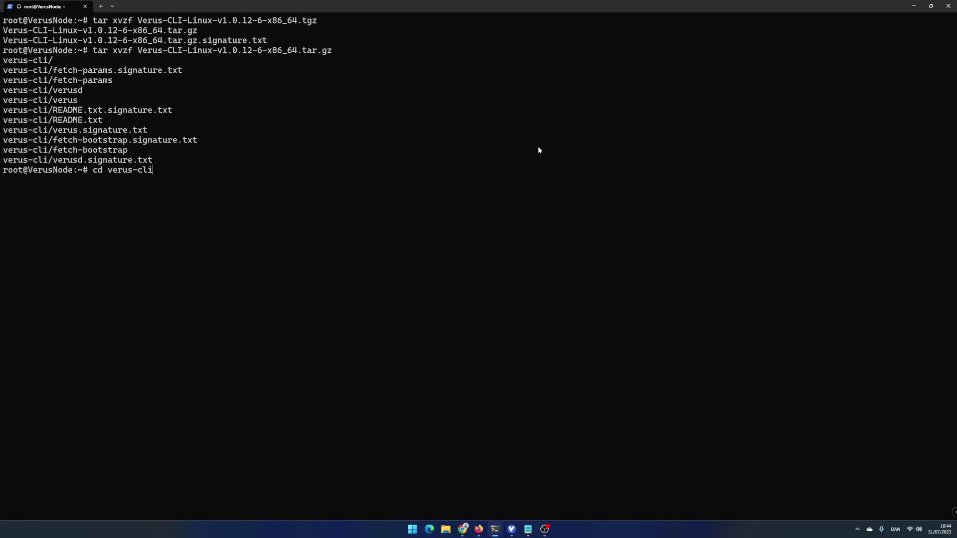
Step: Enter the verus-cli folder, clear the screen, and list its files
key(Return)
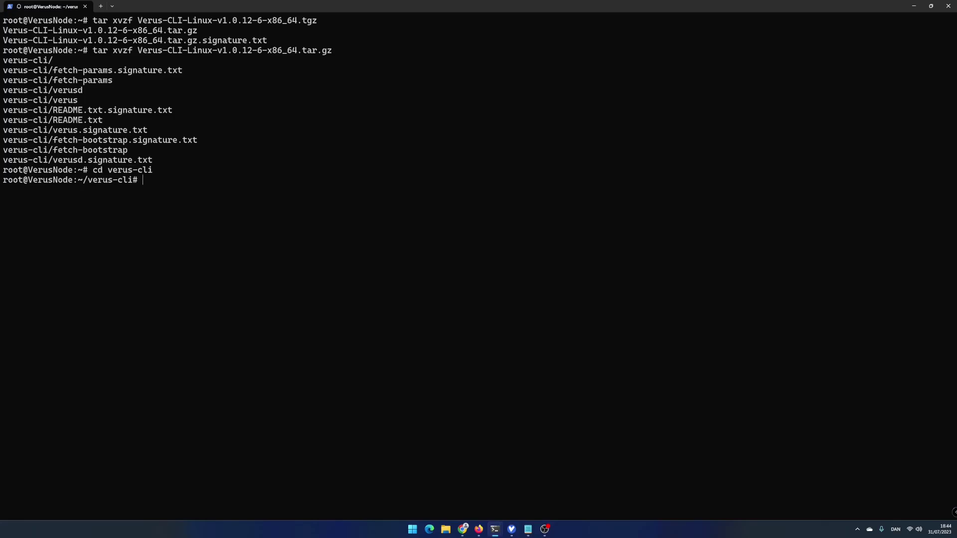
text(clwe)
key(BackSpace)
key(BackSpace)
text(ear)
key(Return)
text(ls)
key(Return)
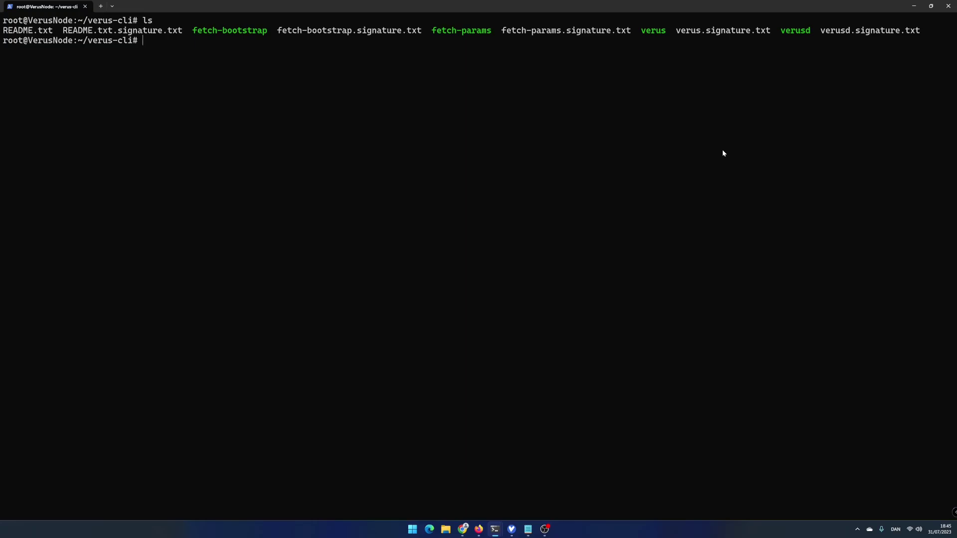
Step: Start a screen session named verusd and install libgomp1 with apt
text(screen )
text(-S verusd)
key(Return)
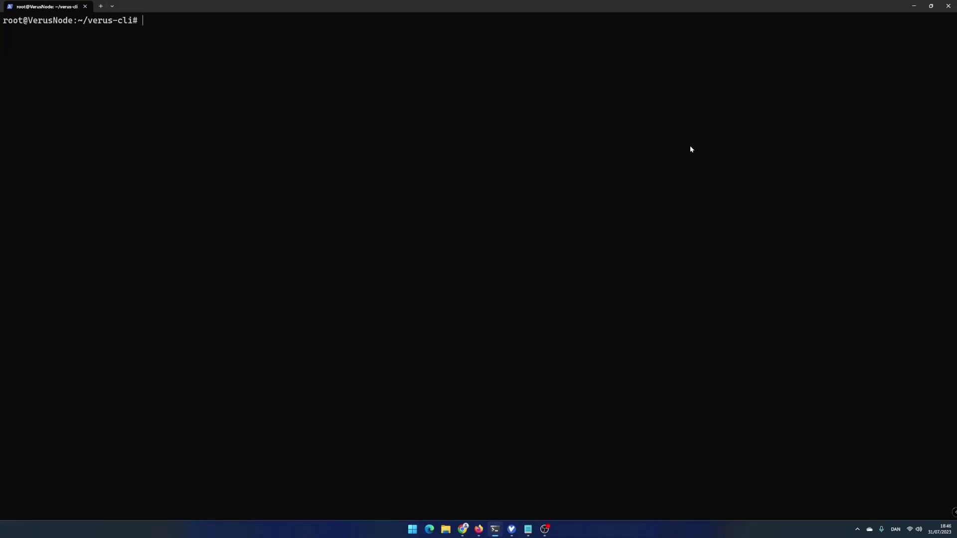
text(sudo apt install libgomp1)
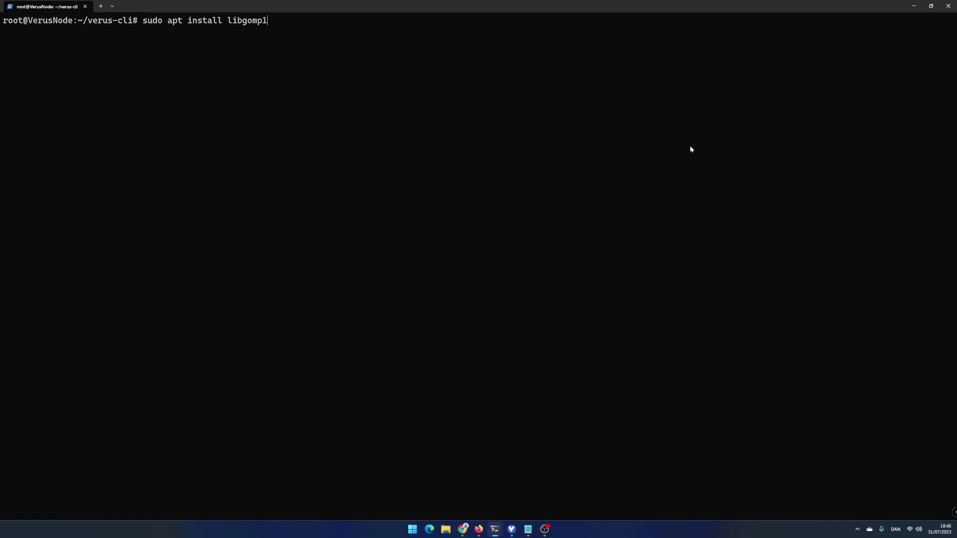
key(Return)
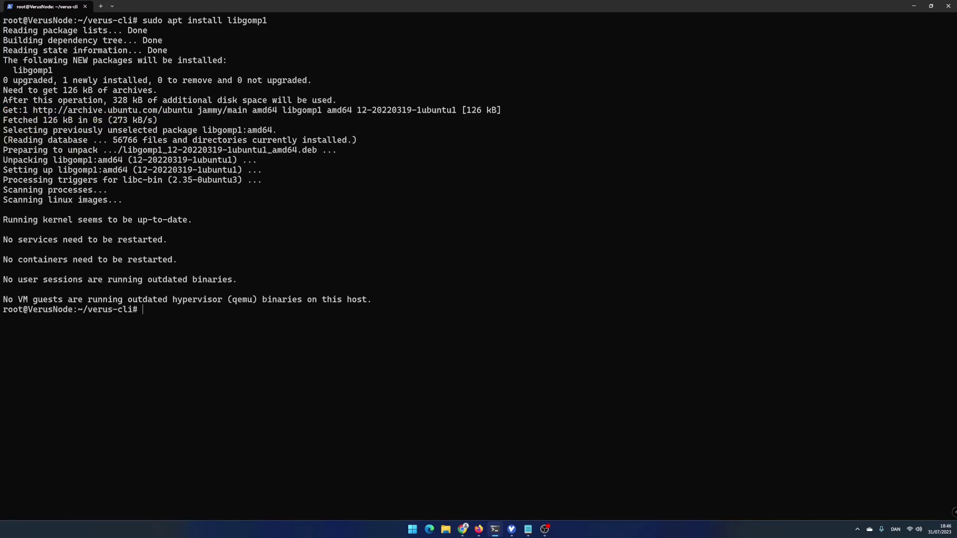
text(clear)
key(Return)
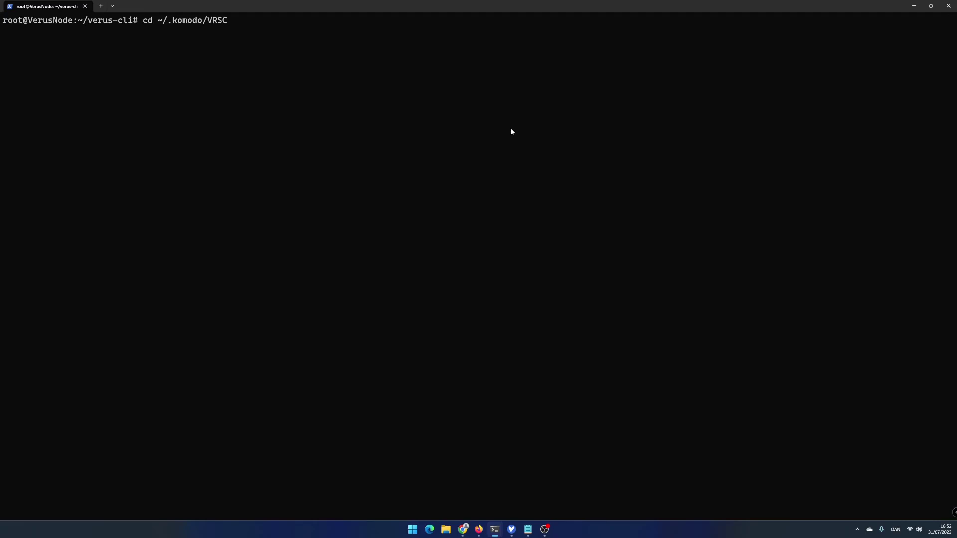
Step: Go to ~/.komodo/VRSC, list its files, and open VRSC.conf in nano
key(Return)
text(ls)
key(Return)
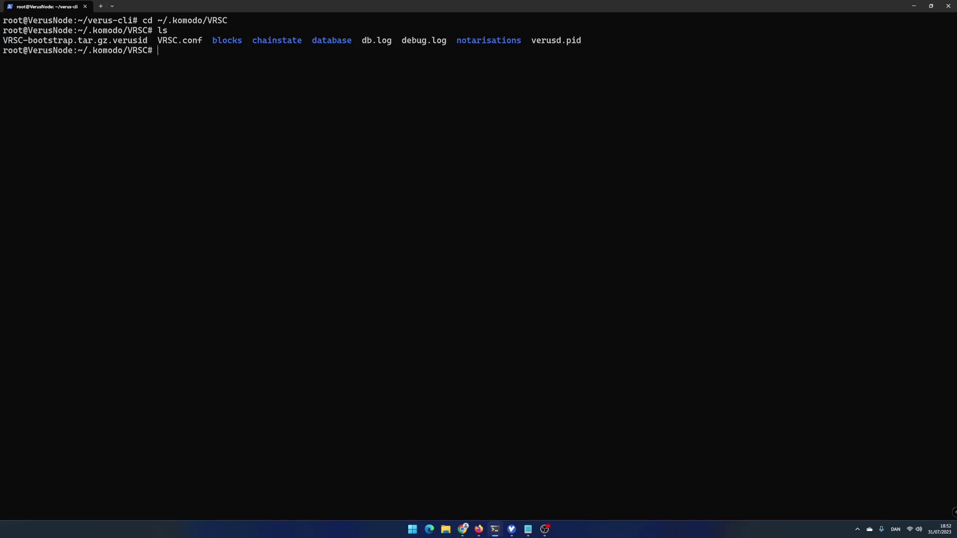
text(nano VRSC.conf)
key(Return)
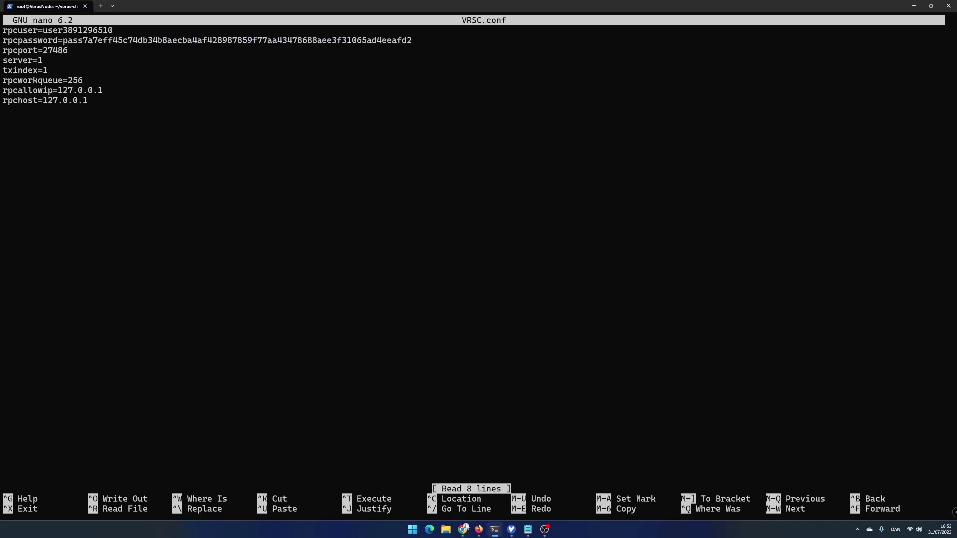
Step: Copy the sample config code block from the VerusNode.md guide in Chrome
click(463, 529)
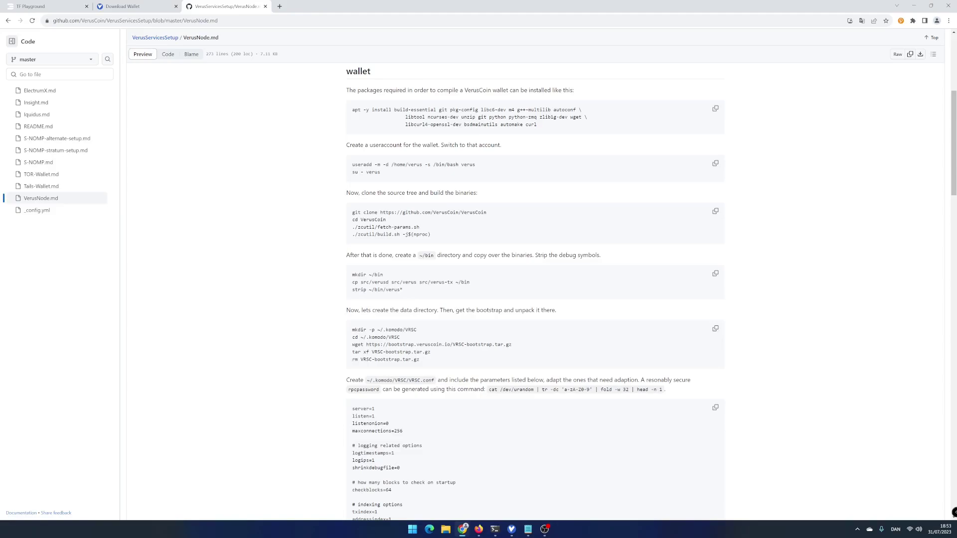
click(715, 408)
Step: Replace VRSC.conf's old lines with the guide's pasted configuration
click(495, 530)
click(526, 511)
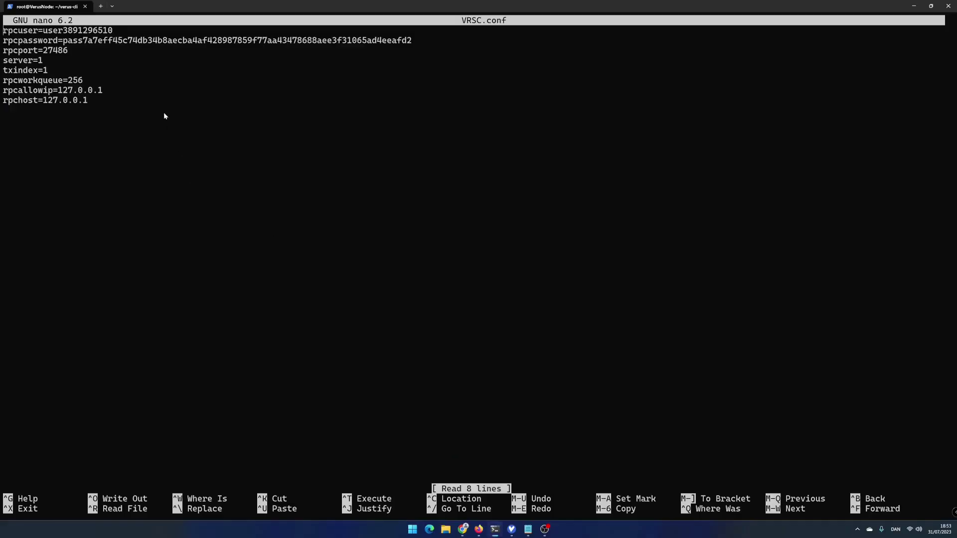
key(BackSpace)
key(BackSpace)
key(BackSpace)
key(BackSpace)
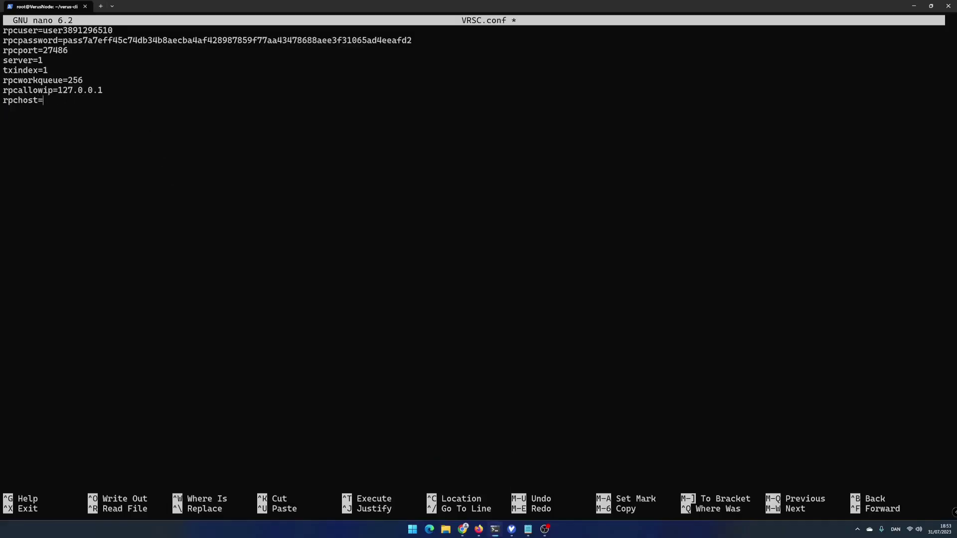
key(BackSpace)
key(BackSpace)
key(BackSpace)
key(BackSpace)
key(BackSpace)
key(BackSpace)
key(BackSpace)
key(BackSpace)
key(BackSpace)
key(BackSpace)
key(BackSpace)
key(BackSpace)
key(BackSpace)
key(BackSpace)
key(BackSpace)
key(BackSpace)
key(BackSpace)
key(BackSpace)
key(BackSpace)
key(BackSpace)
key(BackSpace)
key(BackSpace)
key(BackSpace)
key(BackSpace)
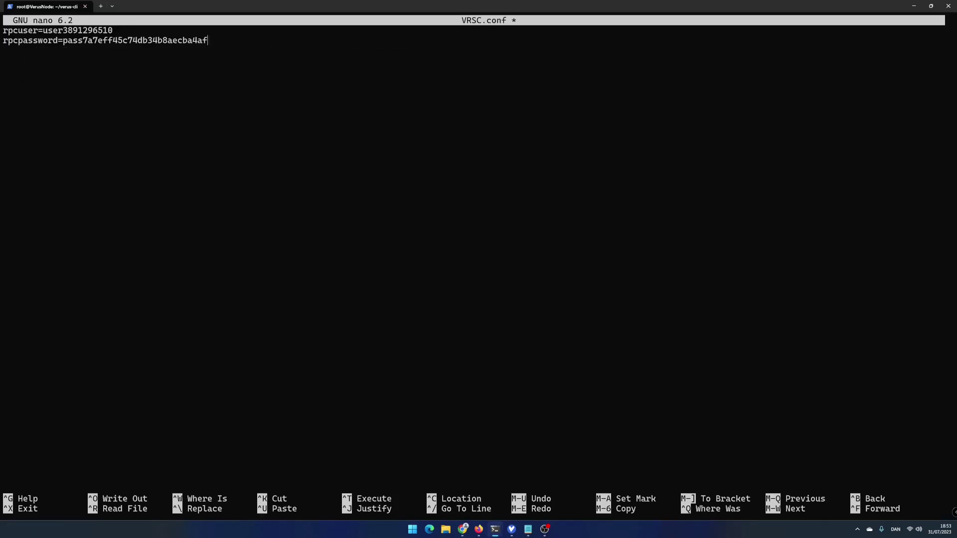
key(BackSpace)
key(BackSpace)
key(BackSpace)
key(BackSpace)
key(BackSpace)
key(BackSpace)
key(BackSpace)
key(BackSpace)
key(BackSpace)
key(BackSpace)
key(BackSpace)
key(BackSpace)
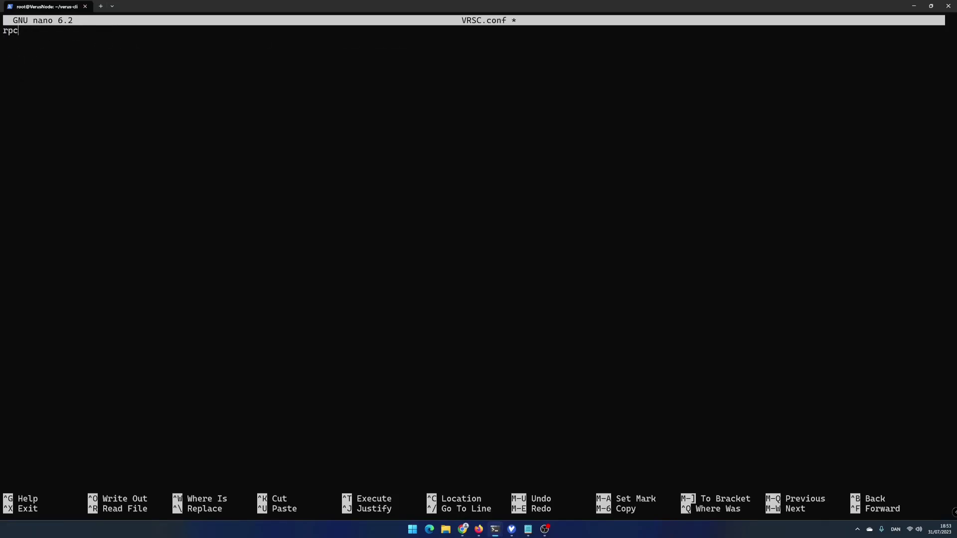
key(BackSpace)
key(BackSpace)
right_click(66, 49)
click(451, 313)
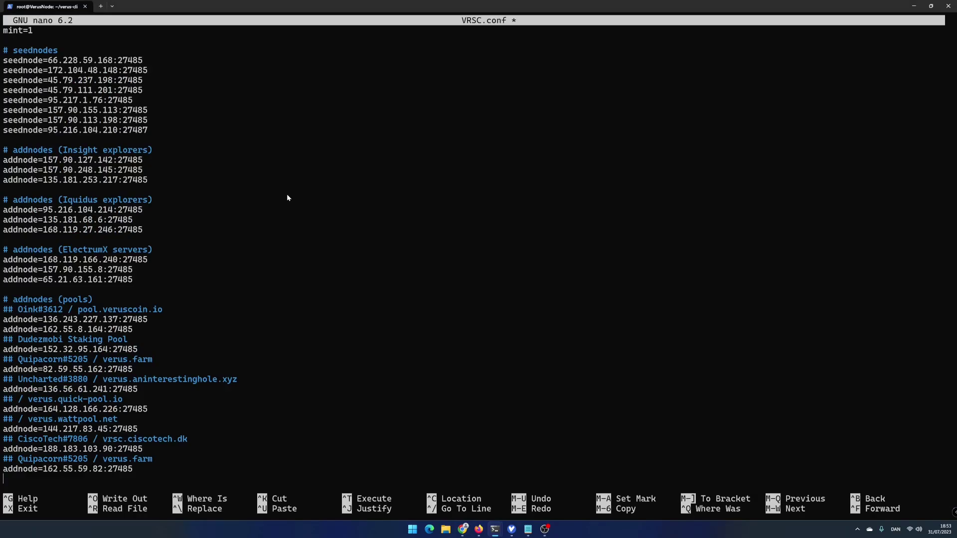
Step: Edit the rpcpassword value and save VRSC.conf
key(Up)
scroll(281, 195, up, 2)
scroll(282, 195, up, 4)
scroll(281, 195, up, 6)
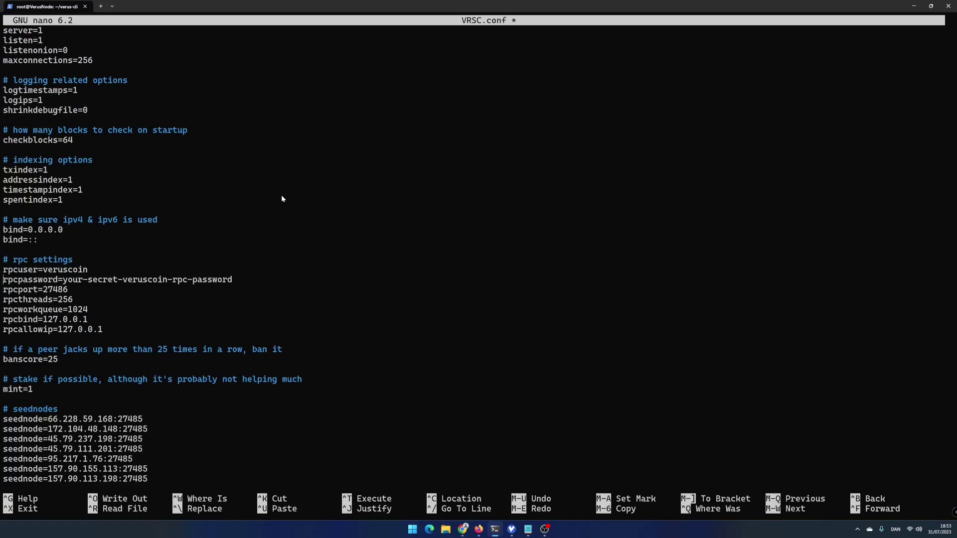
key(Up)
key(Up)
key(Up)
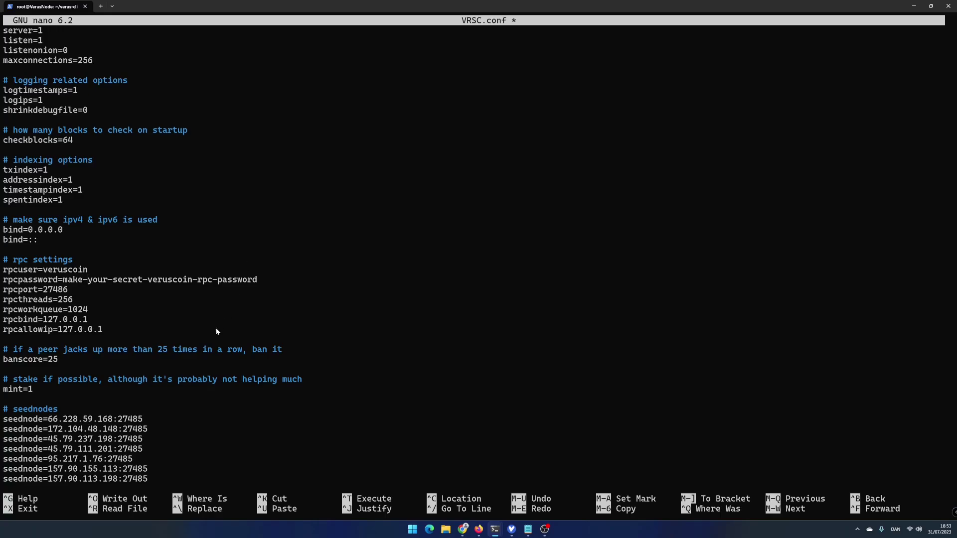
key(ctrl+x)
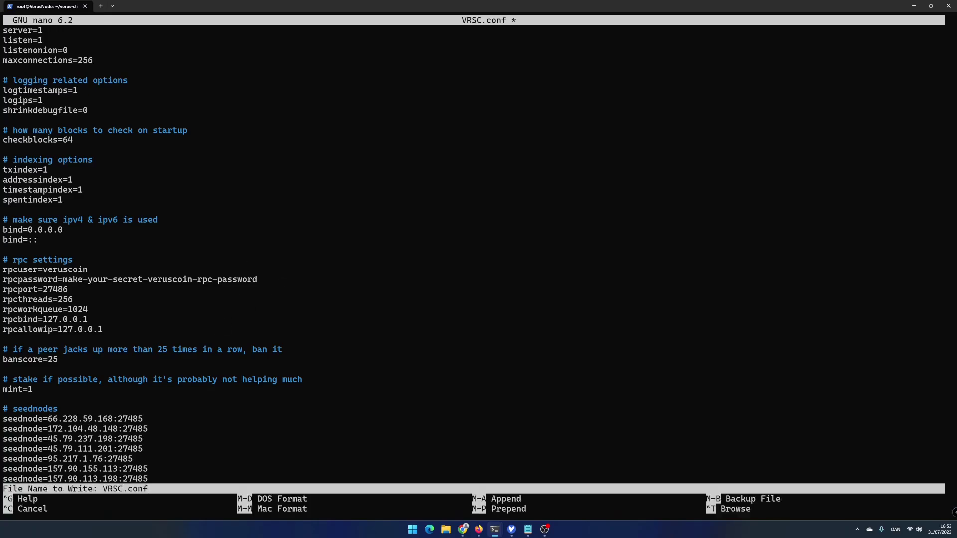
key(Return)
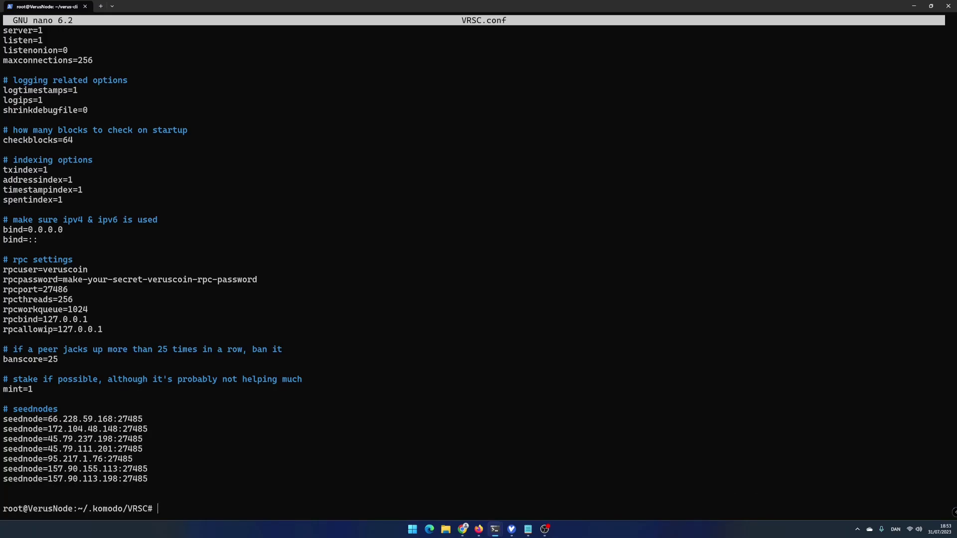
Step: Clear the screen, return to the home folder and list its contents
text(clear)
key(Return)
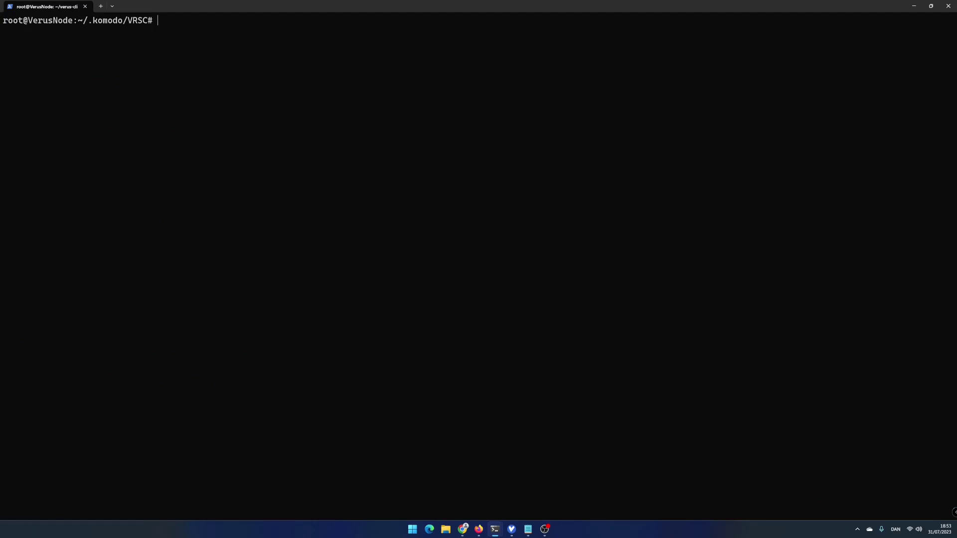
text(cd)
key(Return)
text(ls)
key(Return)
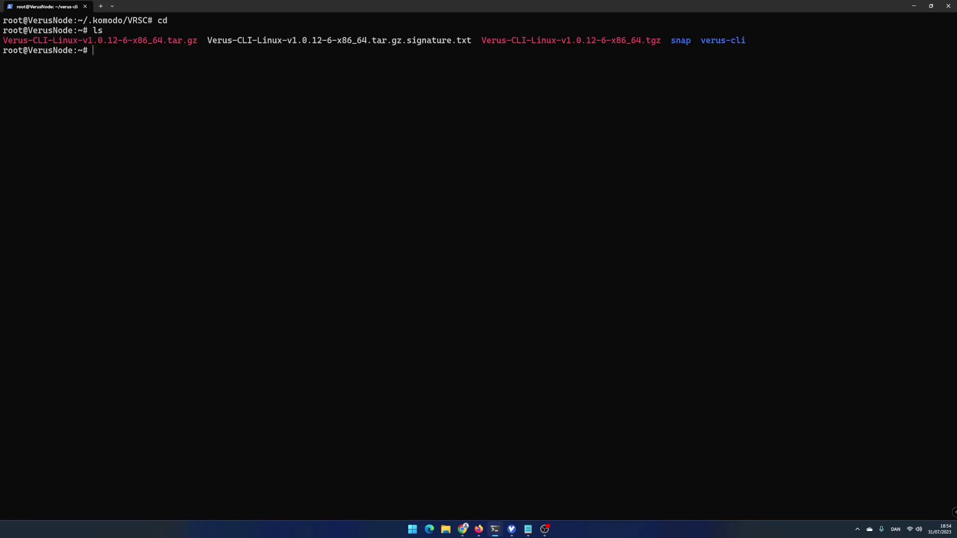
Step: Enter the verus-cli folder and launch ./verusd -bootstrap
text(cd verus)
key(Tab)
key(Return)
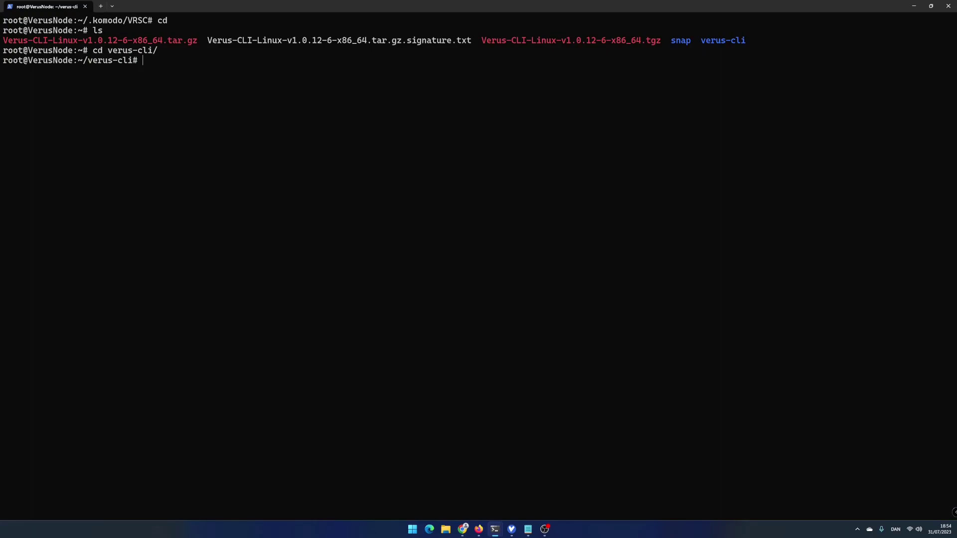
text(ls)
key(Return)
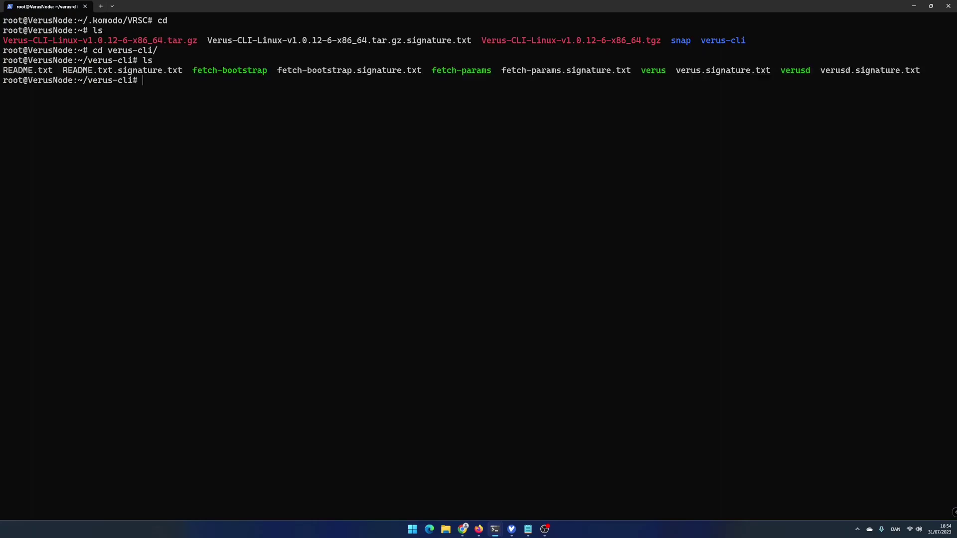
text(./verusd -bootstrap)
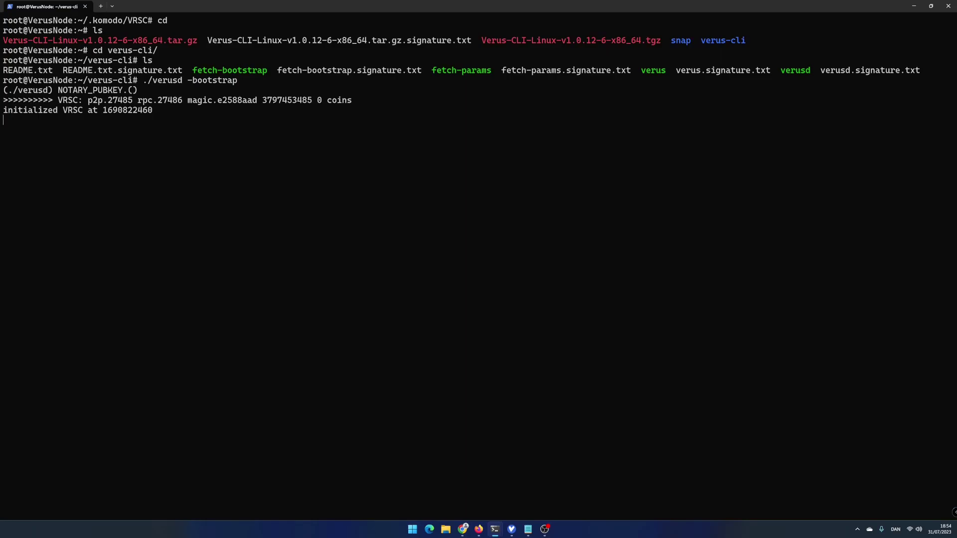
Step: Detach from verusd, start screen 'veruslog' and tail -f ~/.komodo/VRSC/debug.log
key(ctrl+a)
text(d)
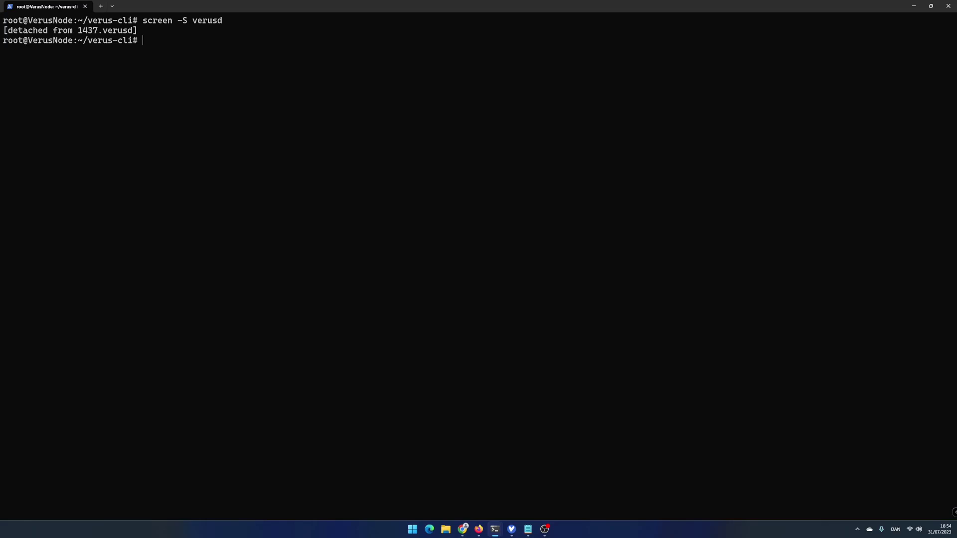
text(clear)
key(Return)
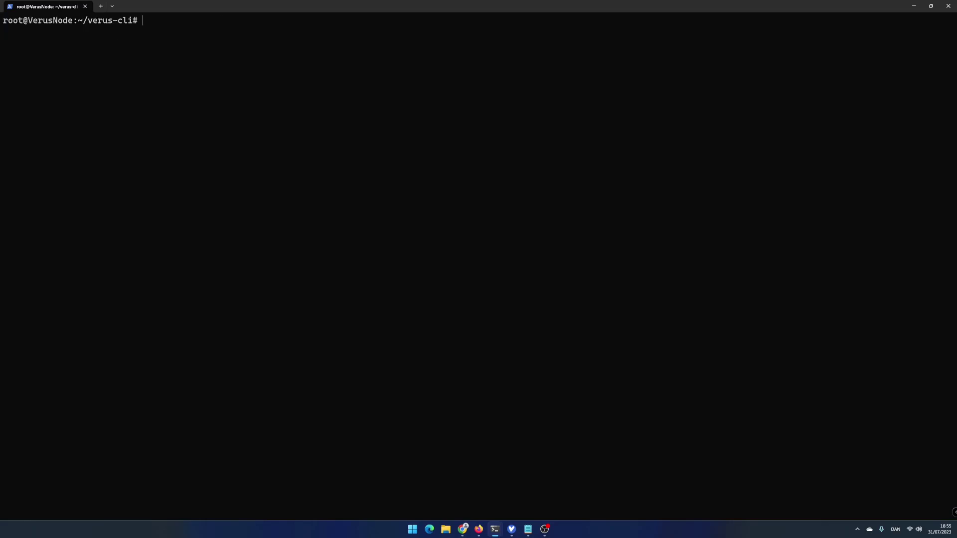
text(screen -S veruslog)
key(Return)
text(tail -f ~/.komodo/VRSC/debug.log)
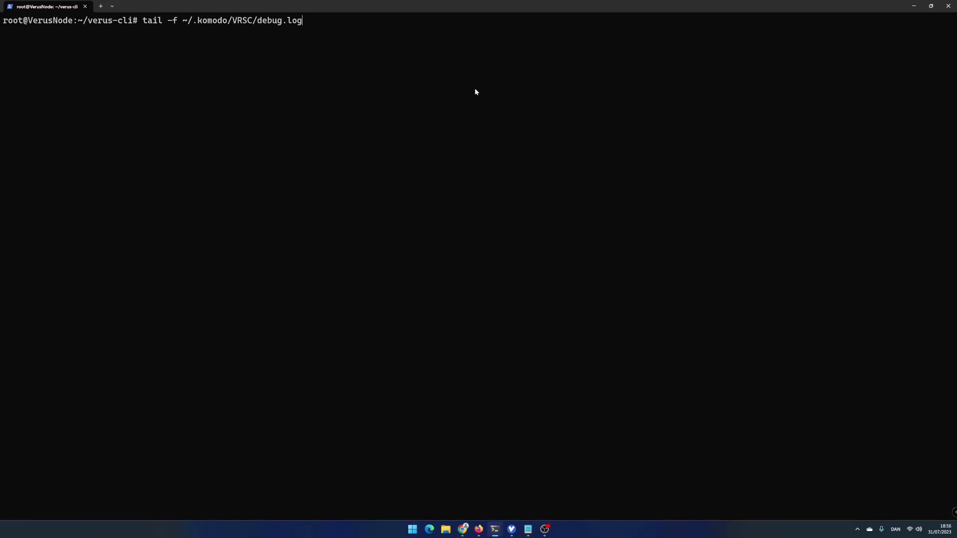
key(Return)
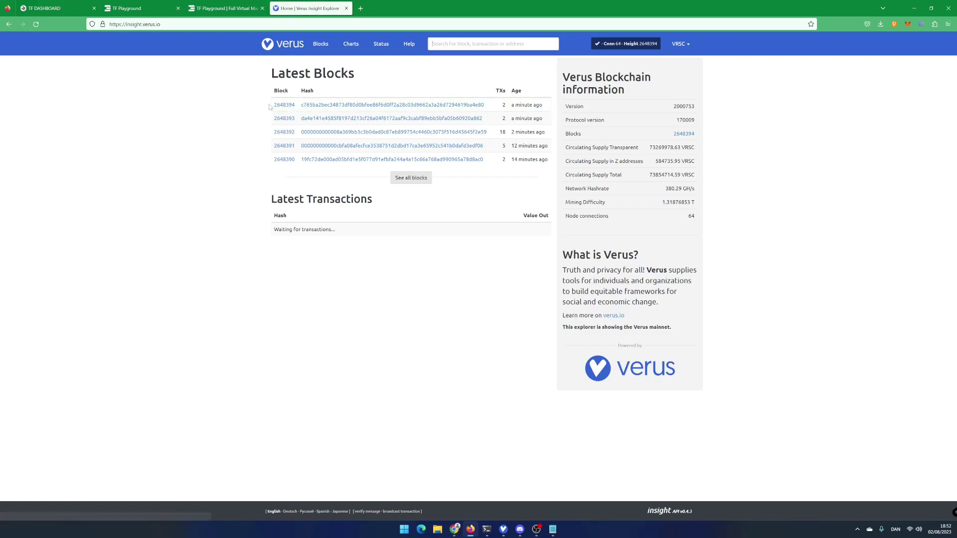
Step: Select the latest block height 2648394 in Insight's Latest Blocks
drag(269, 105, 296, 105)
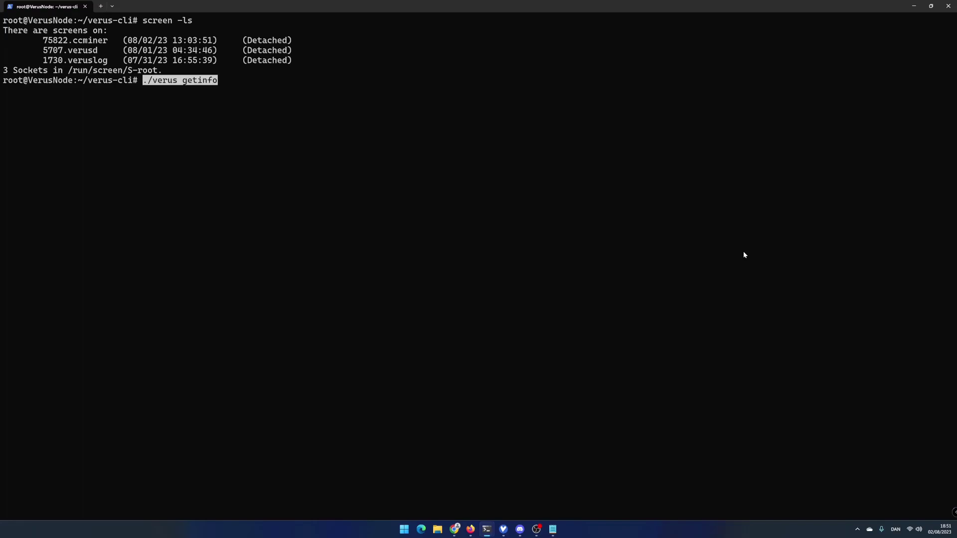
Step: Run ./verus getinfo and check that longestchain shows 2648394
key(Right)
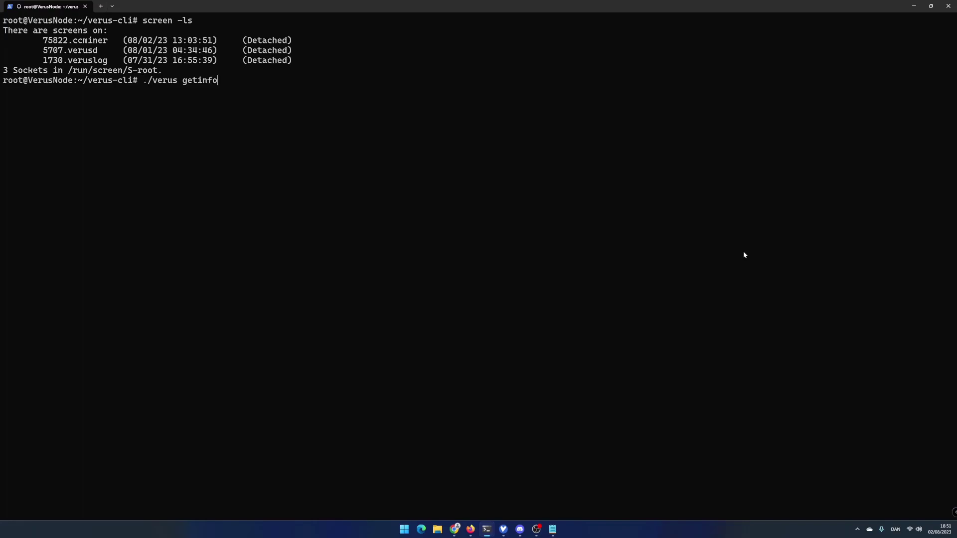
key(Return)
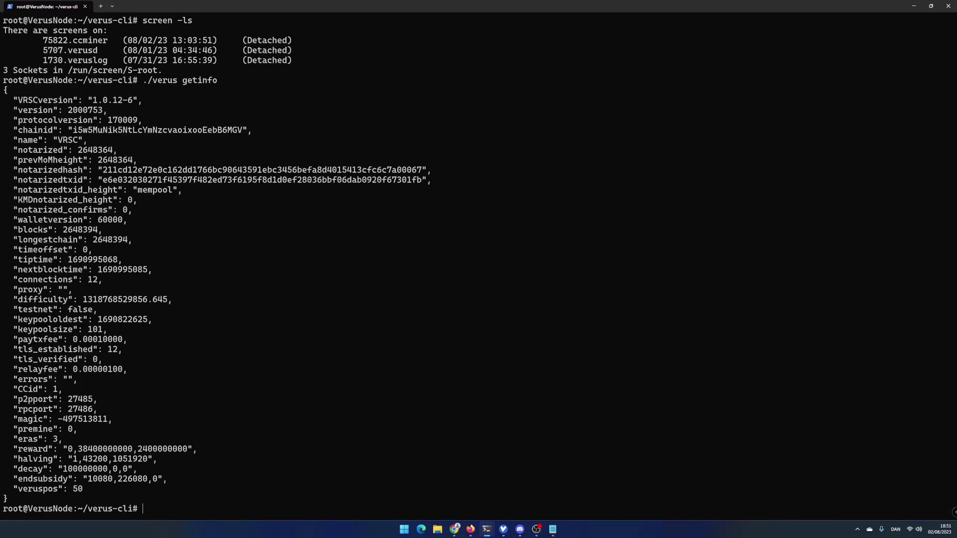
drag(14, 239, 132, 241)
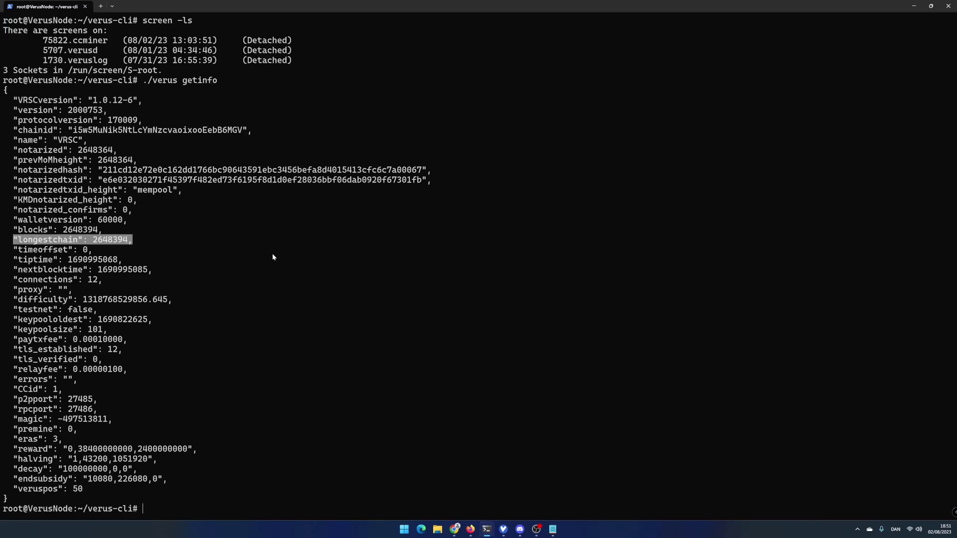
click(270, 231)
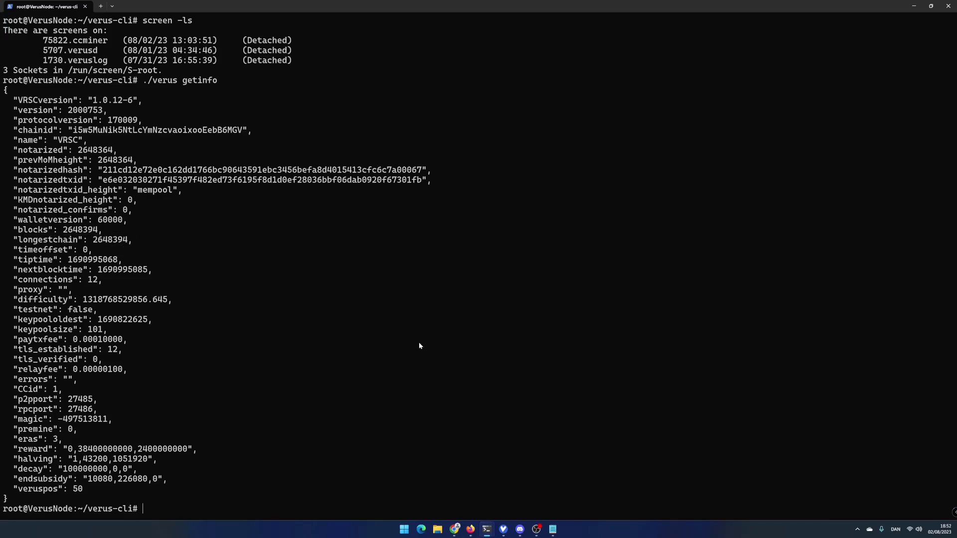
key(BackSpace)
Step: Run ./verus help and scroll through the full command list
text(./verus help)
key(Return)
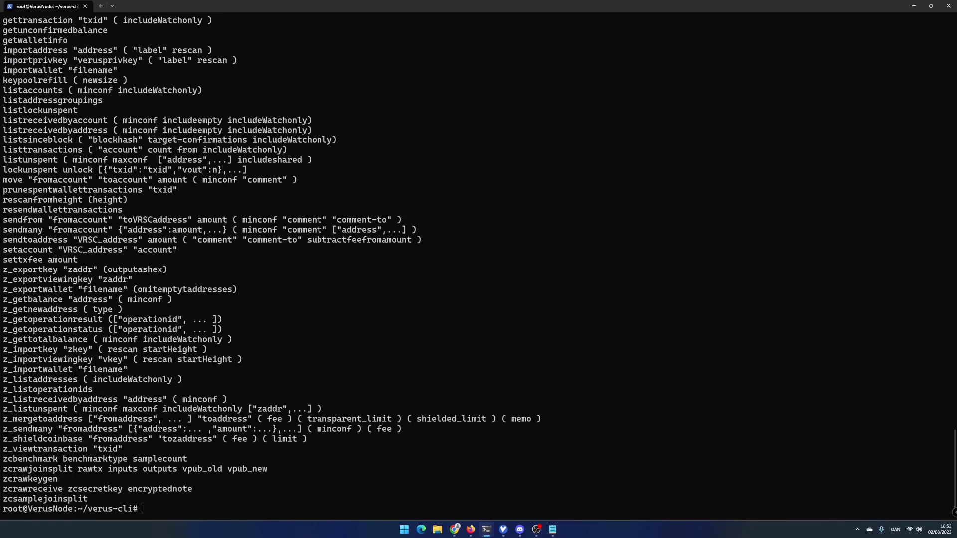
scroll(301, 257, up, 4)
scroll(300, 256, up, 2)
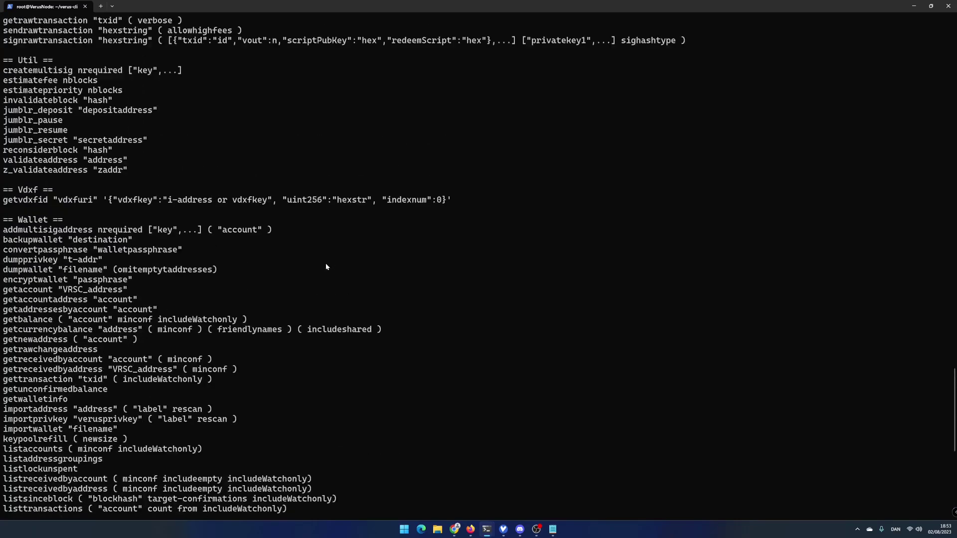
scroll(326, 267, up, 8)
scroll(141, 234, up, 7)
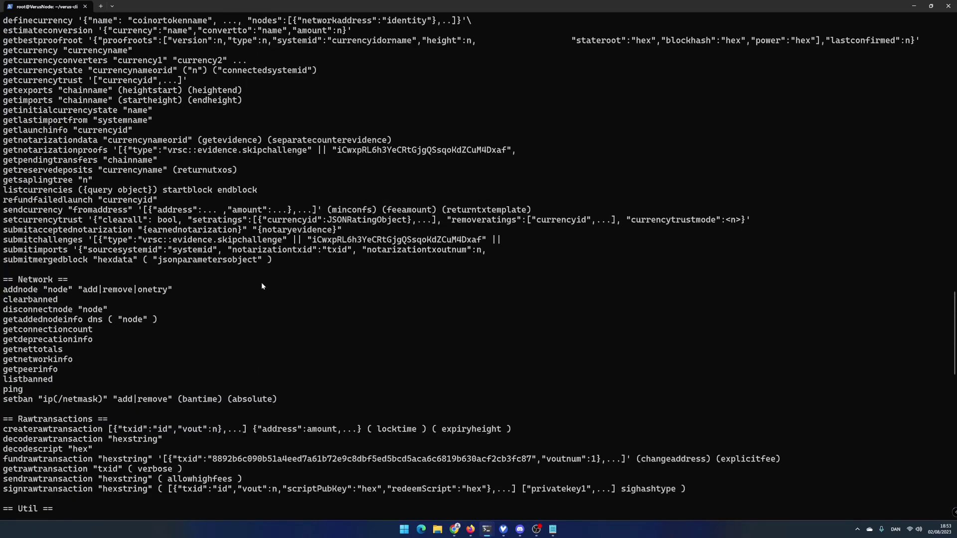
scroll(284, 345, up, 7)
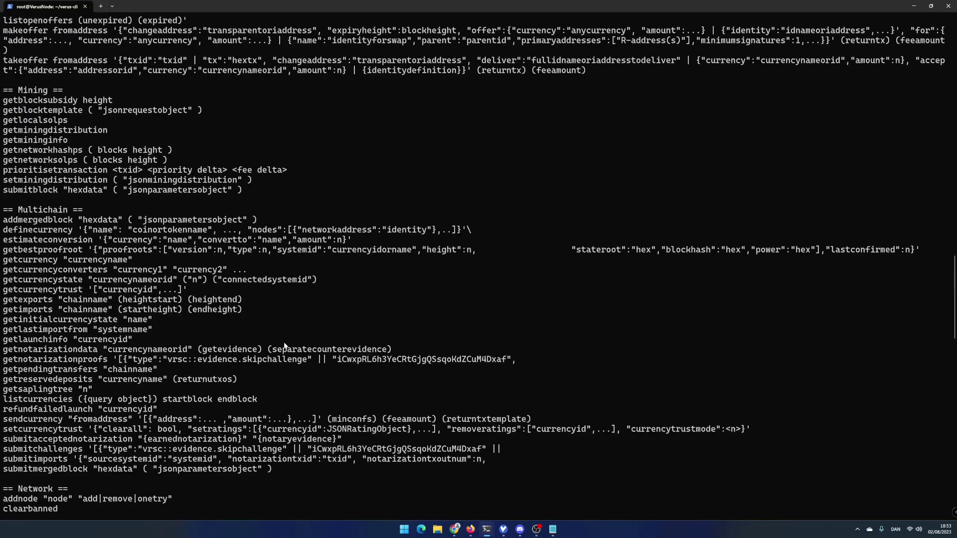
scroll(284, 346, up, 7)
scroll(284, 346, up, 4)
scroll(284, 345, up, 1)
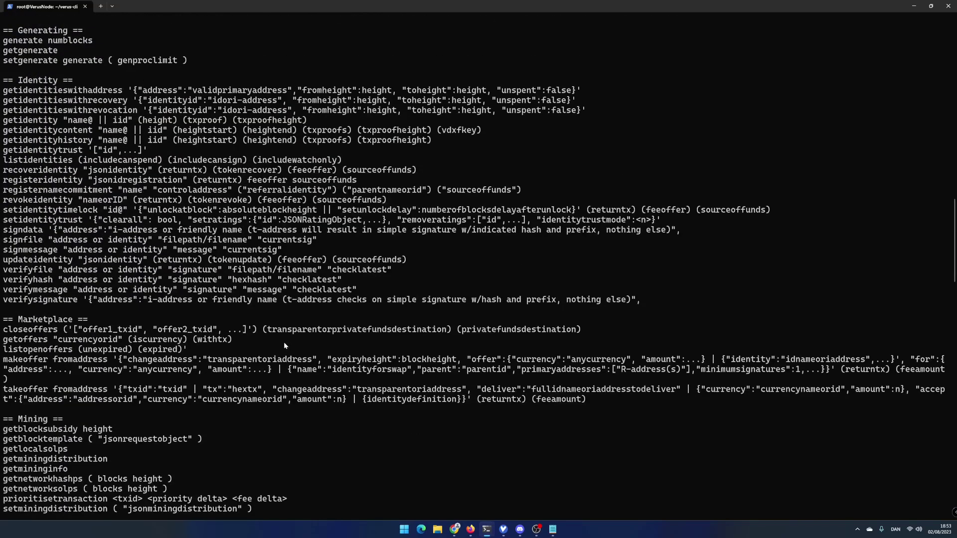
scroll(284, 346, up, 4)
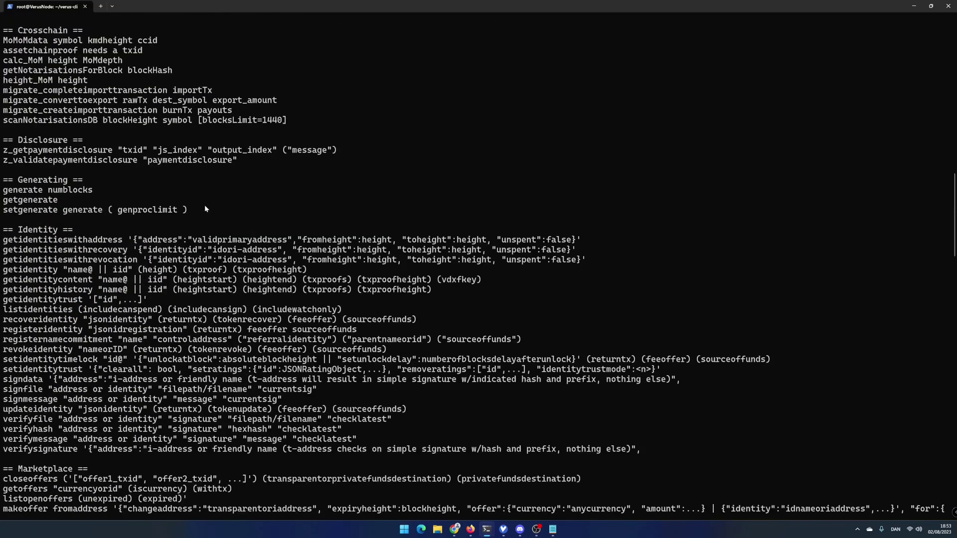
scroll(210, 211, up, 5)
scroll(285, 231, up, 1)
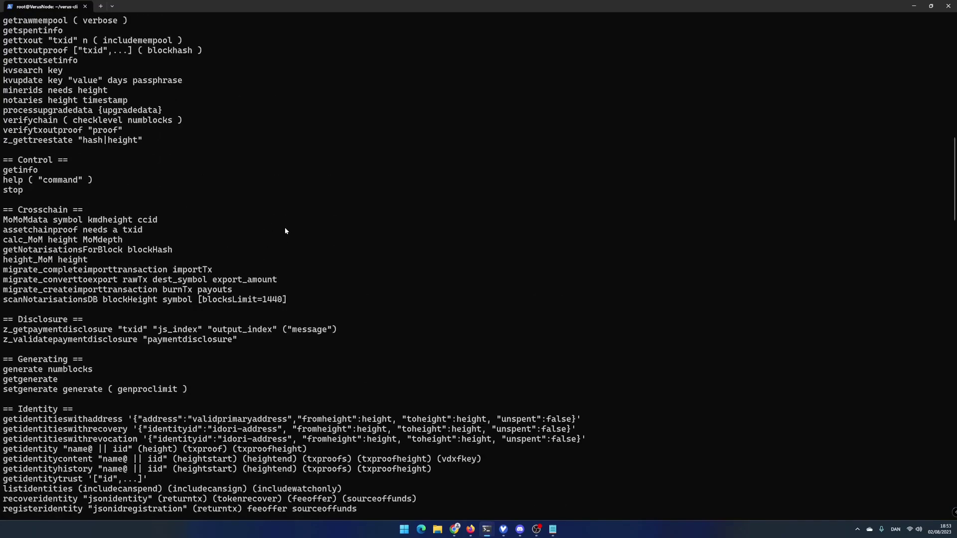
scroll(294, 247, up, 4)
scroll(289, 257, up, 5)
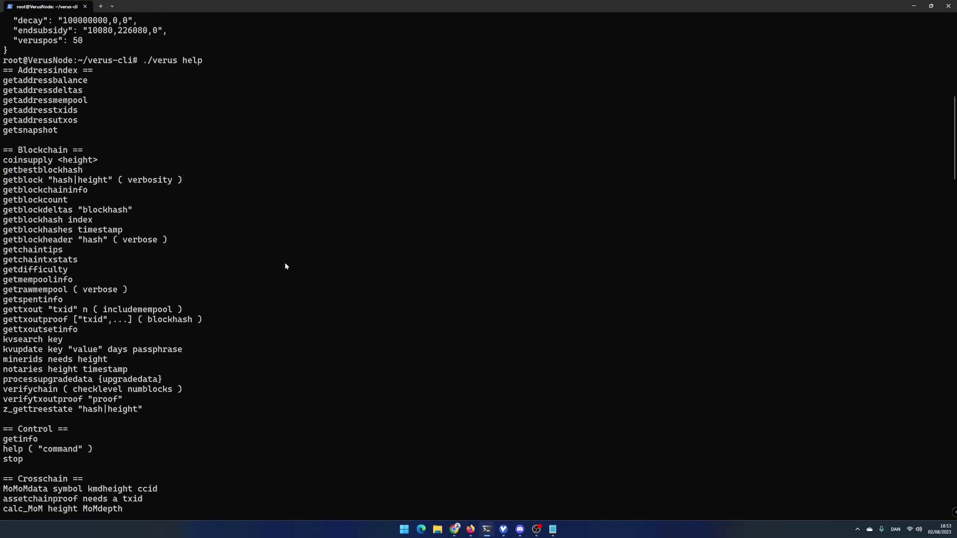
Step: Run ./verus getgenerate to confirm staking true, generate true, numthreads 0
text(./verus)
text(getgenerate)
key(Return)
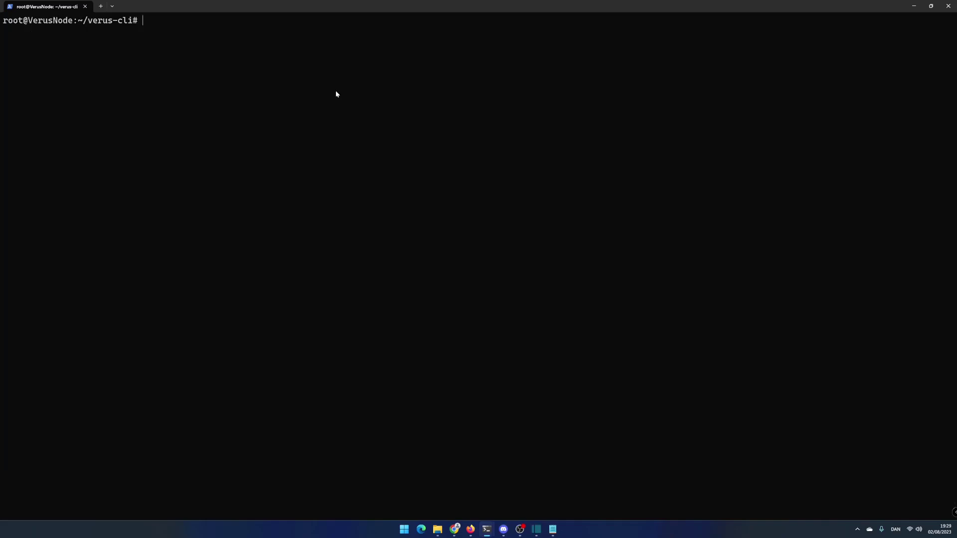
Step: Convert the quoted seed with ./verus convertpassphrase and copy the resulting WIF key
text(./verus )
text(convert)
text(passphrase )
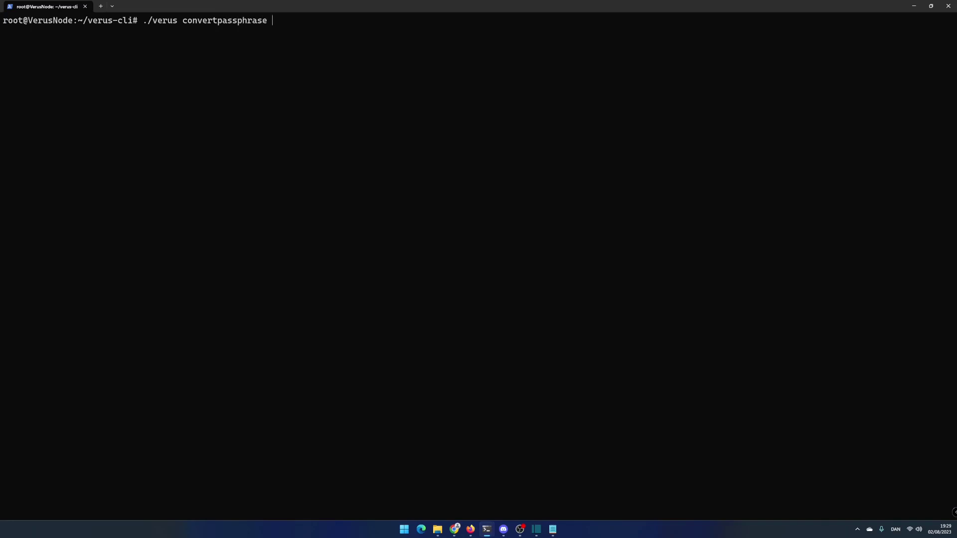
text("")
right_click(404, 53)
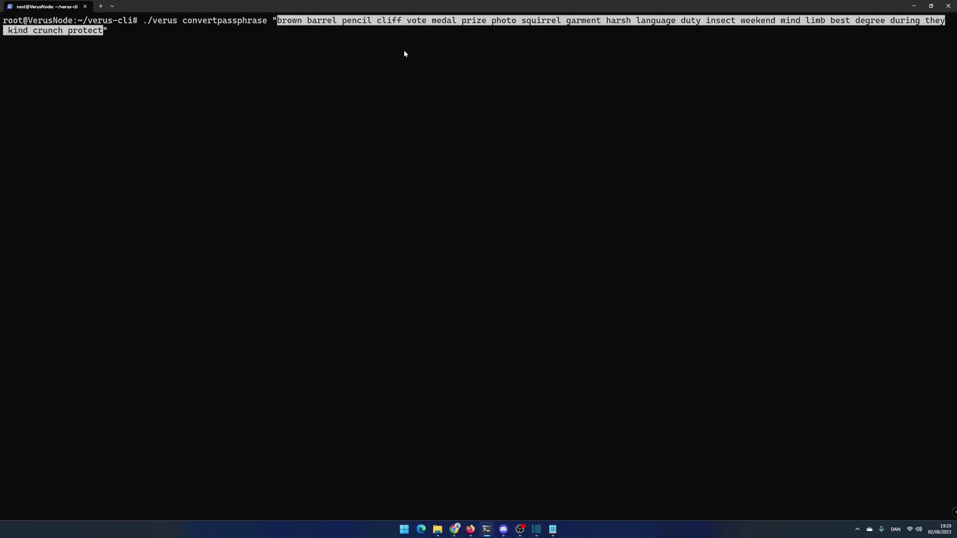
key(Return)
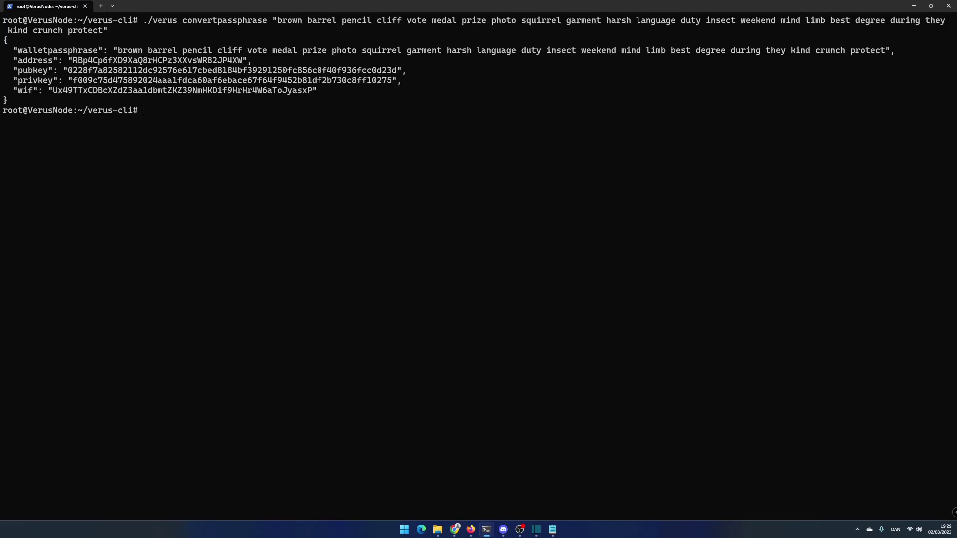
double_click(166, 90)
key(ctrl+c)
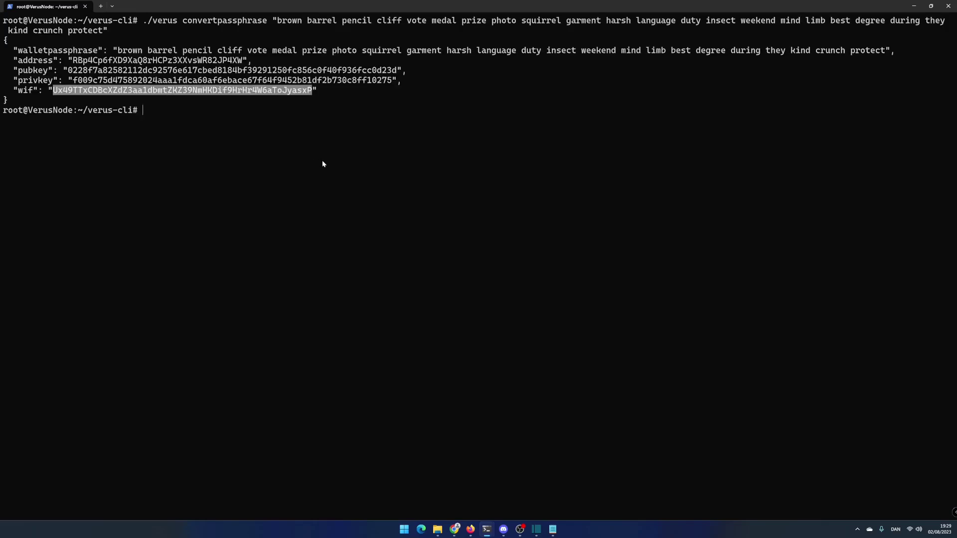
right_click(322, 164)
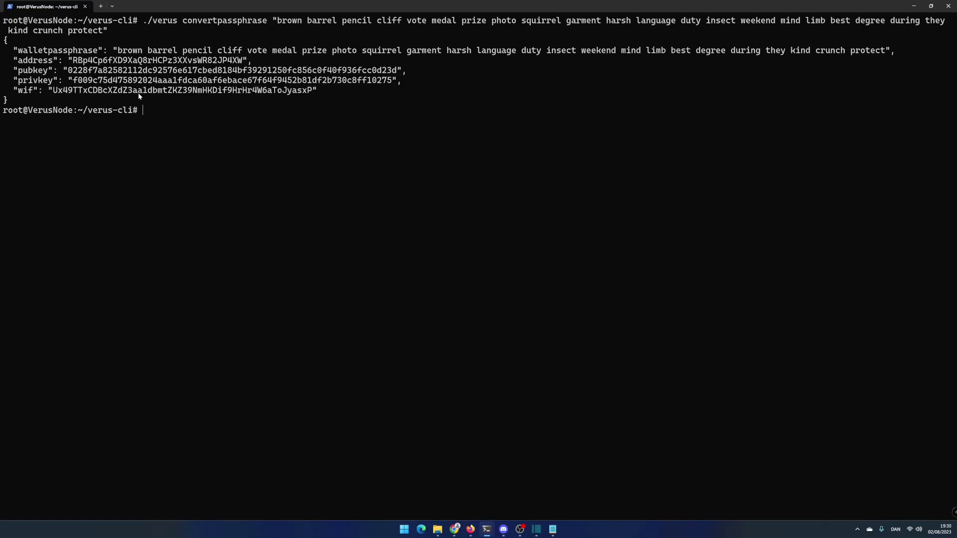
Step: Import the pasted WIF key with ./verus importprivkey, then enter ./verus getwalletinfo
text(.)
text(/veru)
text(s importpriv)
text(key)
key(ctrl+v)
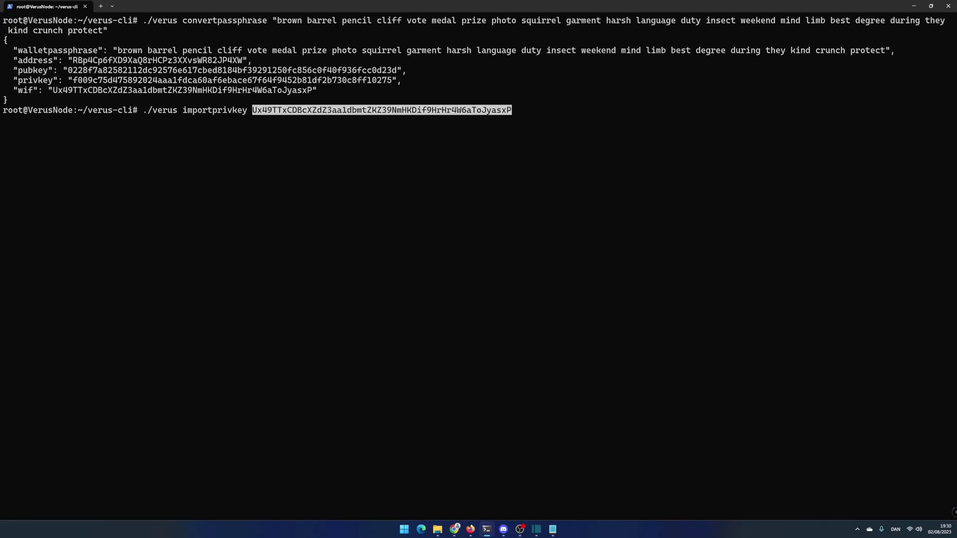
key(Right)
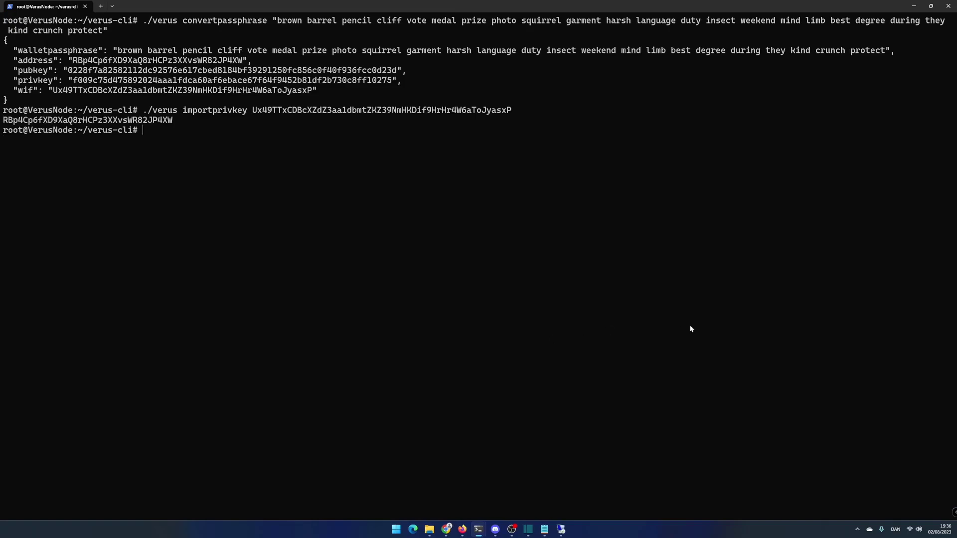
text(./verus)
text( get)
text(walletinfo)
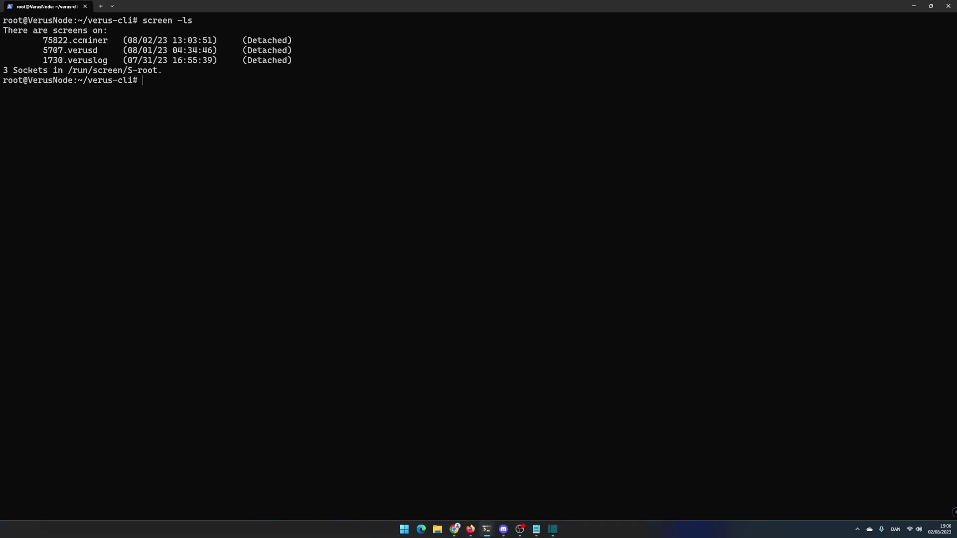
Step: Enter screen -r ccminer to prepare reattaching the miner session
text(scree)
text(n -r ccminer)
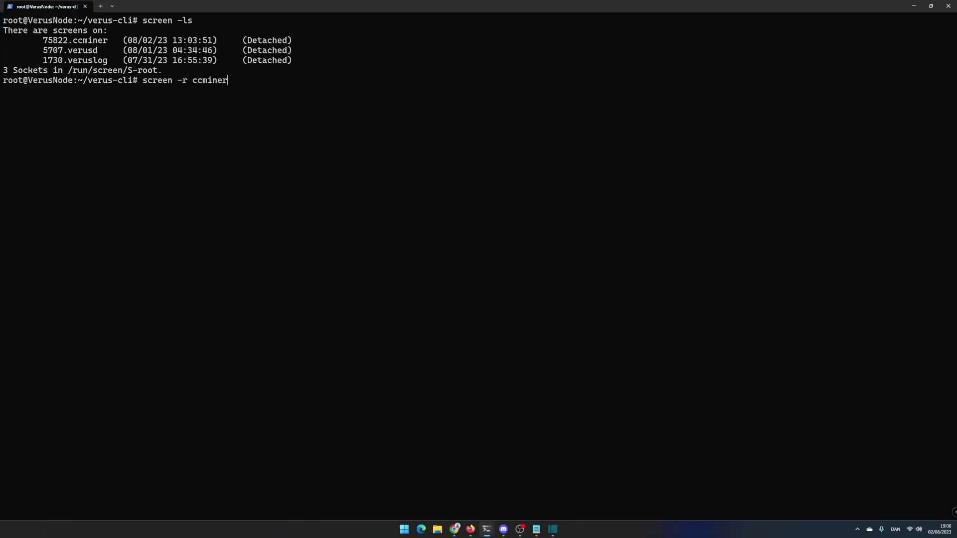